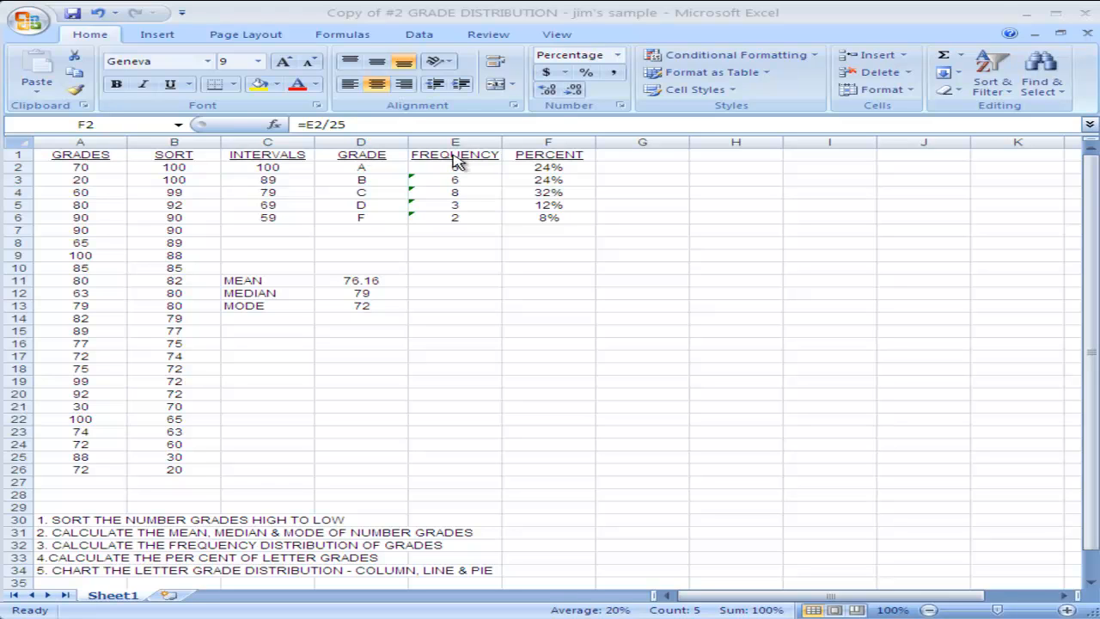
Insert a 2-D clustered column chart from the letter grades and frequencies in D2:E6.
{"action": "left_click", "coordinate": [355, 168]}
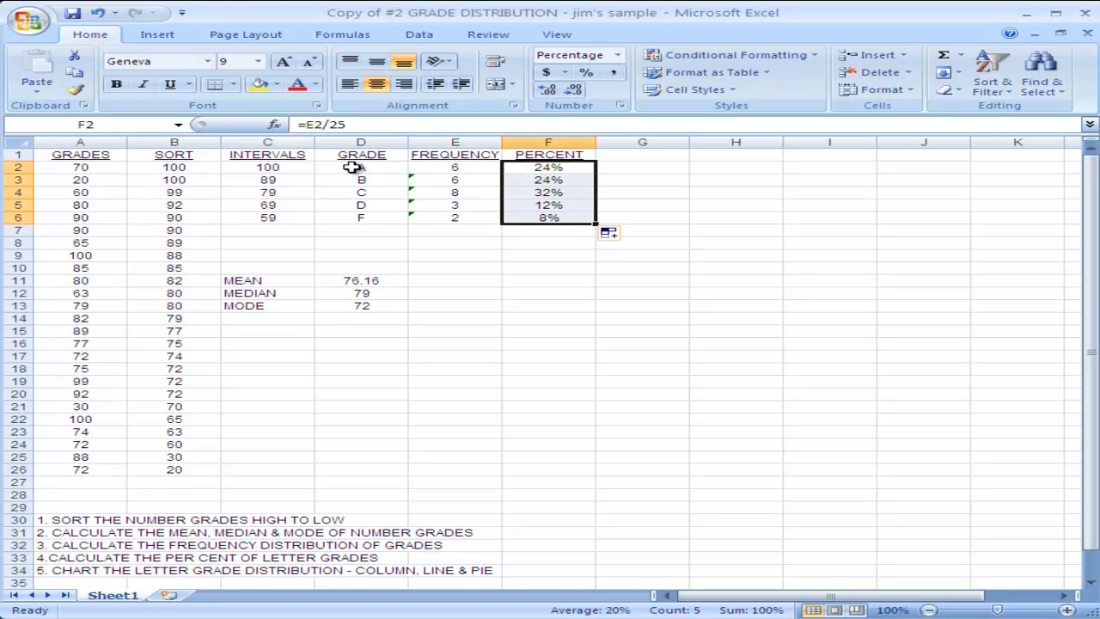
{"action": "left_click", "coordinate": [352, 168]}
{"action": "left_click_drag", "start_coordinate": [350, 167], "coordinate": [430, 218]}
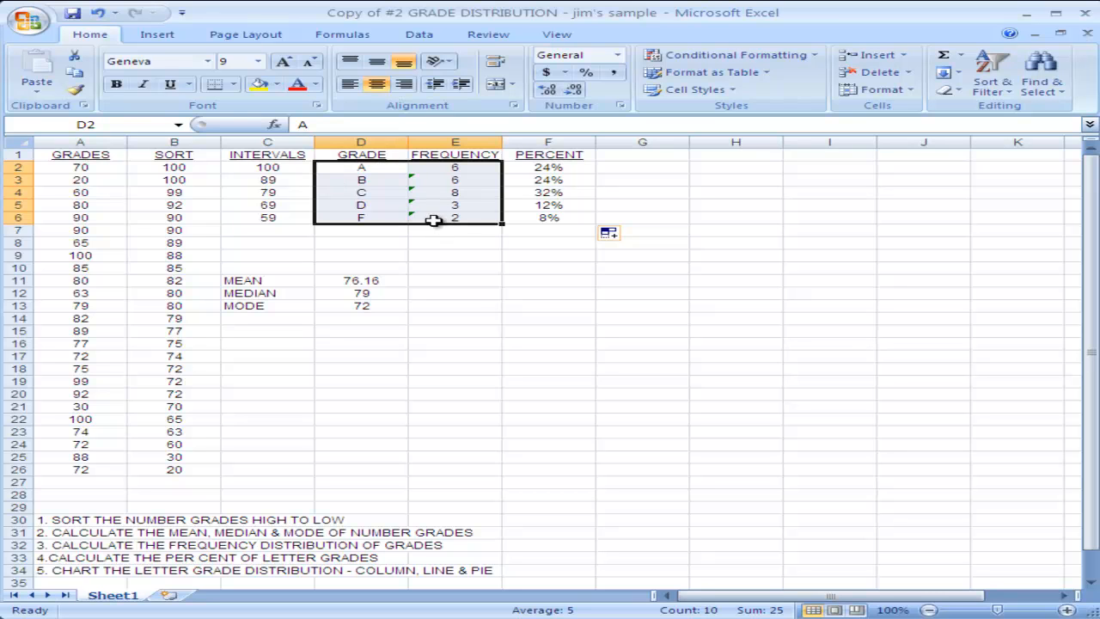
{"action": "left_click", "coordinate": [157, 36]}
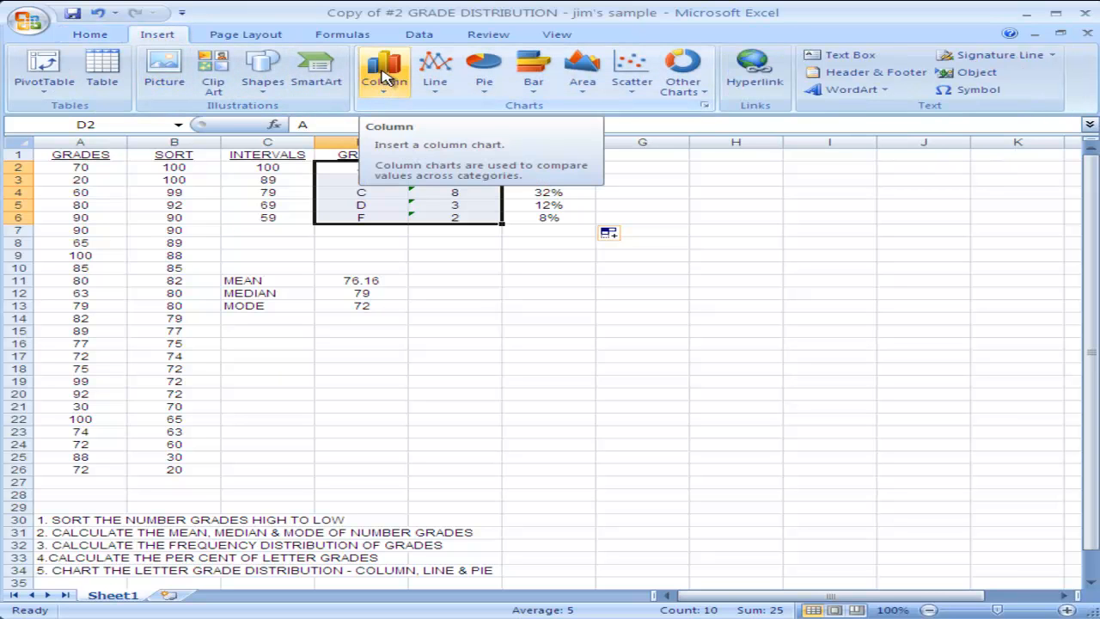
{"action": "left_click", "coordinate": [384, 77]}
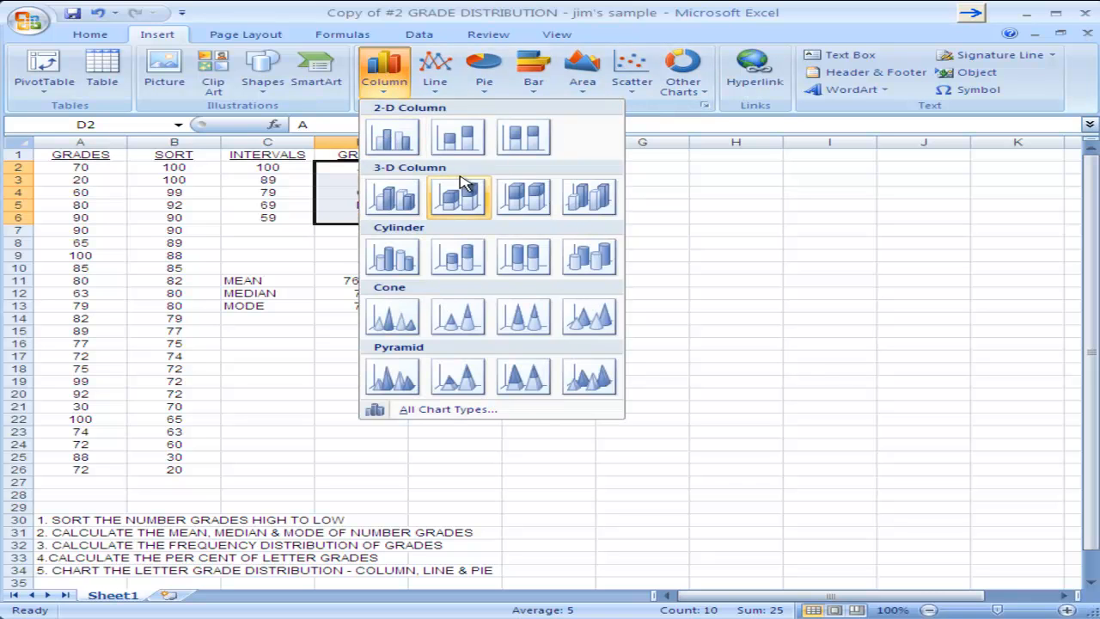
{"action": "left_click", "coordinate": [384, 140]}
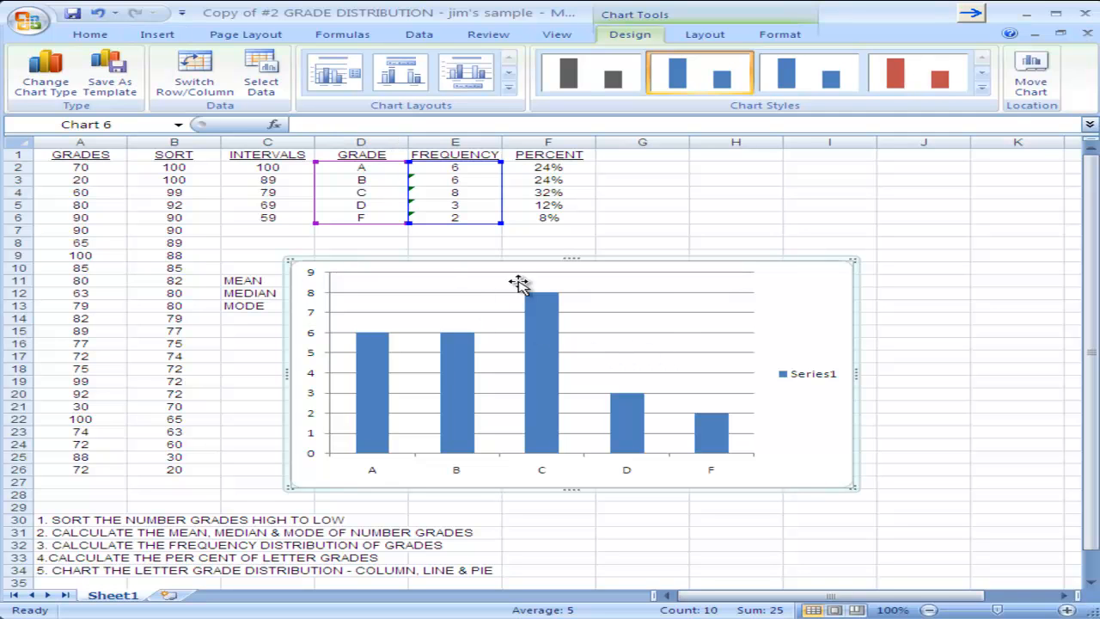
Apply the first chart layout to get a title placeholder and delete the Series1 legend from the column chart.
{"action": "left_click", "coordinate": [807, 378]}
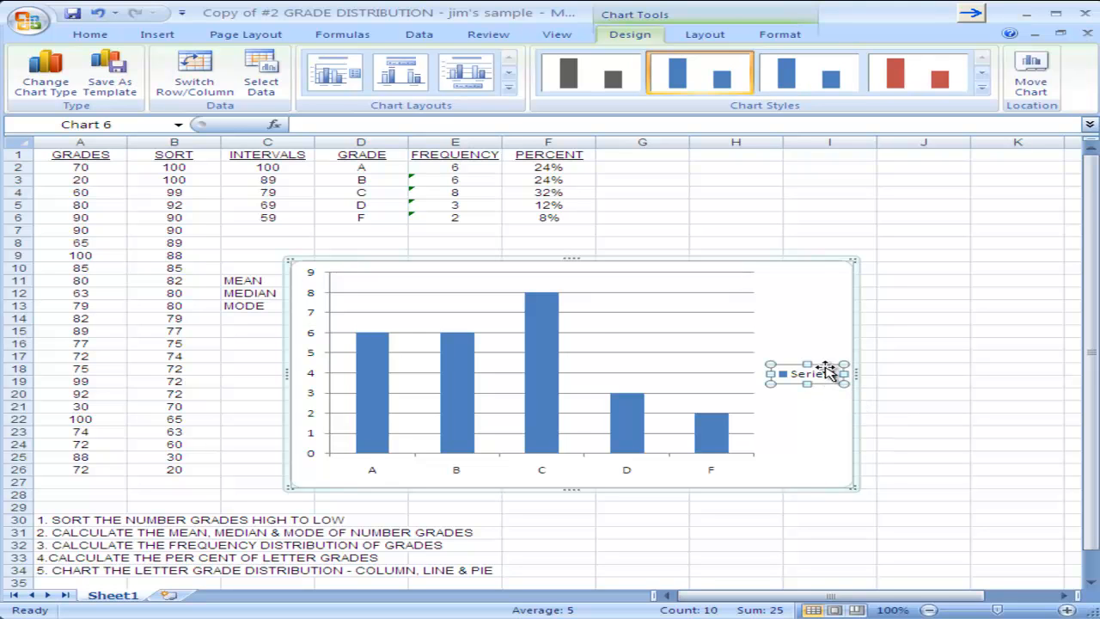
{"action": "key", "text": "Delete"}
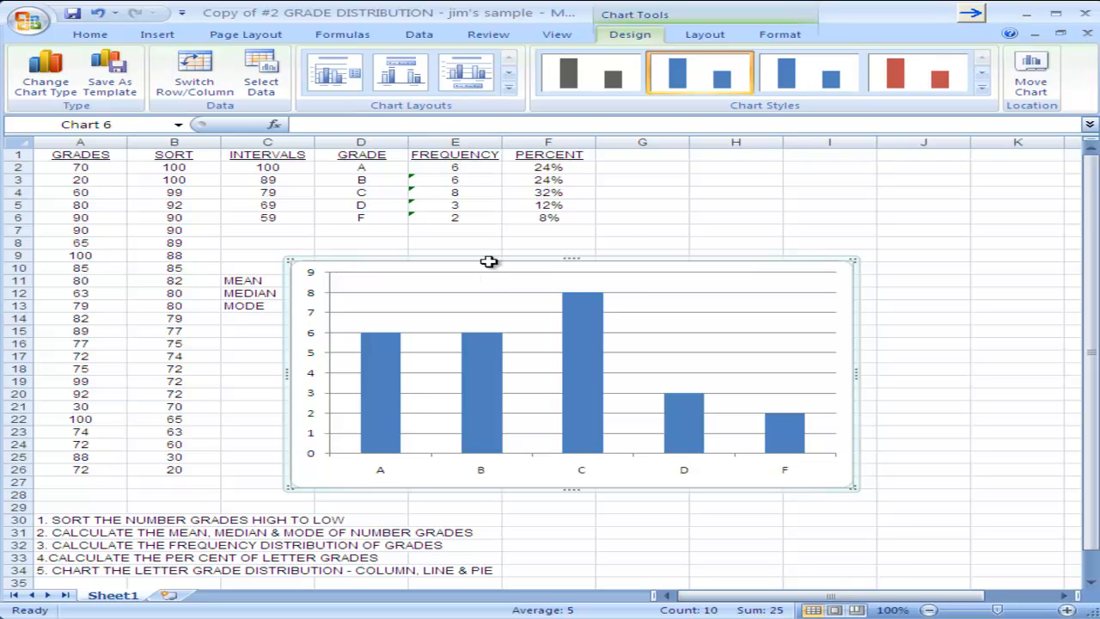
{"action": "left_click", "coordinate": [335, 85]}
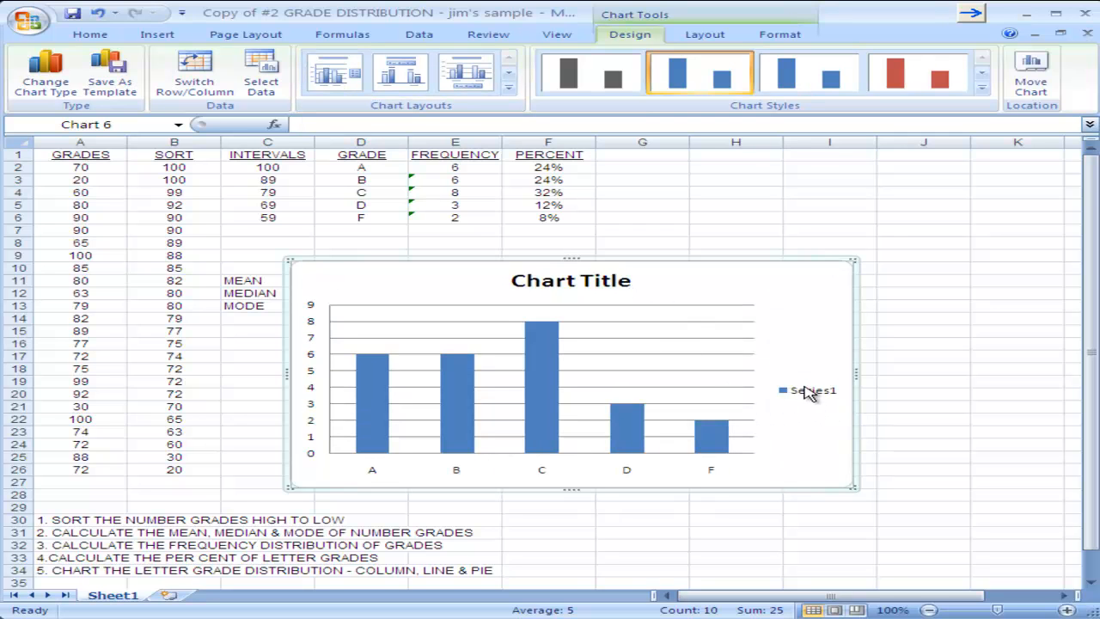
{"action": "left_click", "coordinate": [808, 397]}
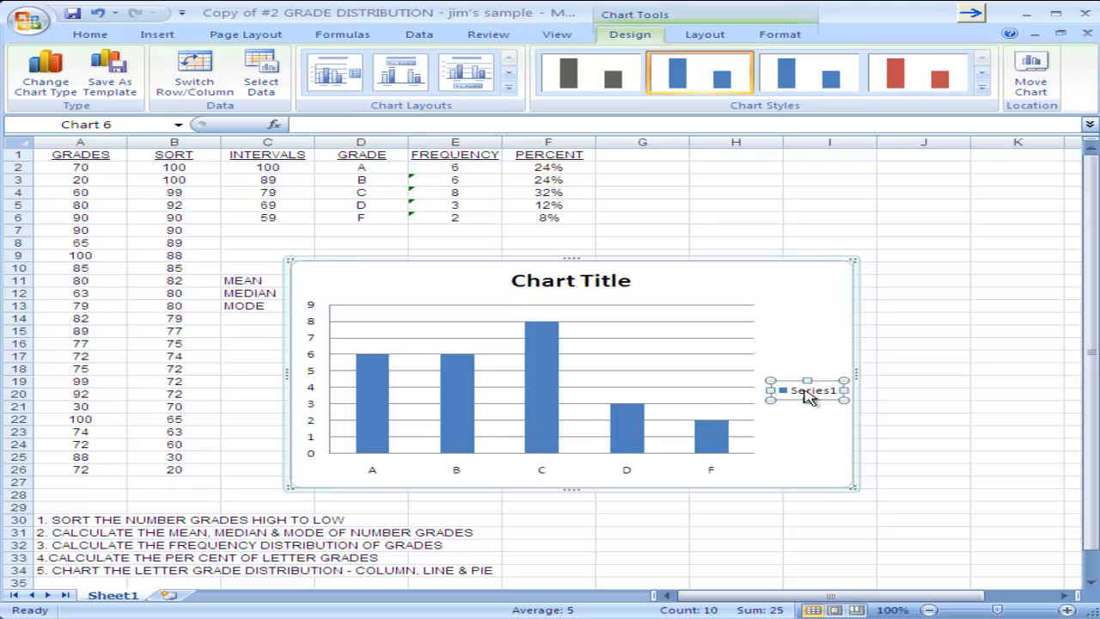
{"action": "key", "text": "Delete"}
Change the column chart's title to "Grade Distribution".
{"action": "left_click", "coordinate": [559, 281]}
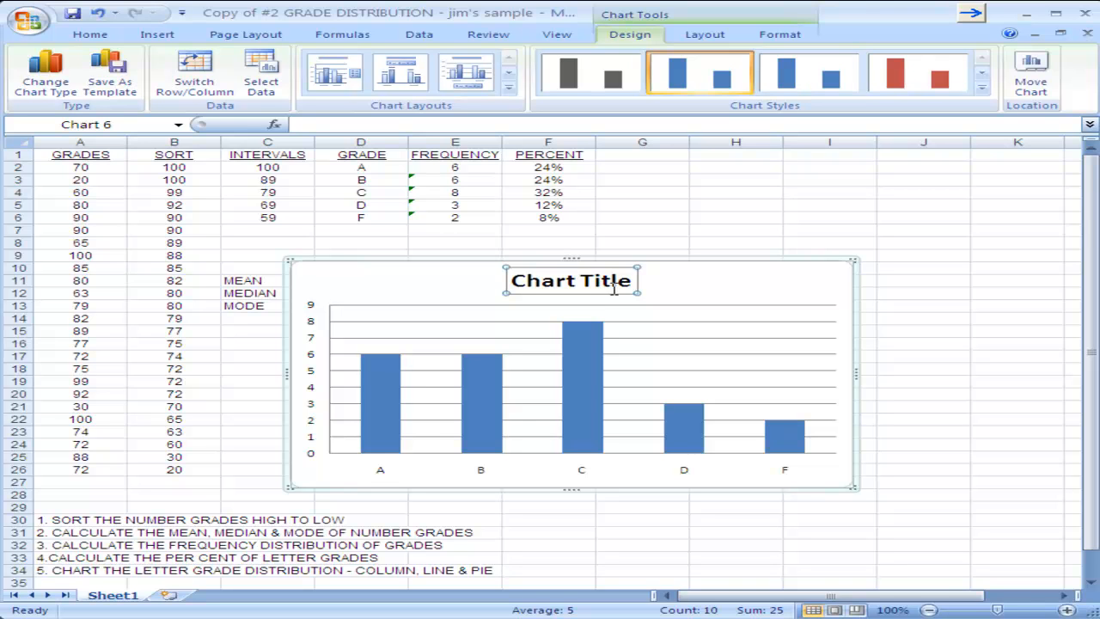
{"action": "type", "text": "Grade Distribution"}
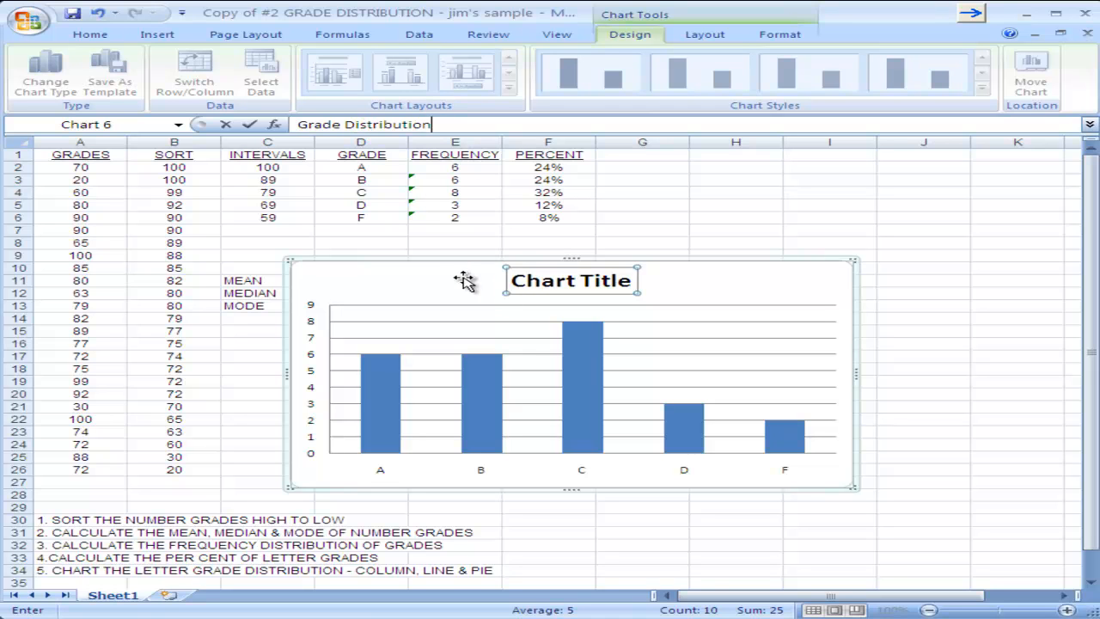
{"action": "key", "text": "Return"}
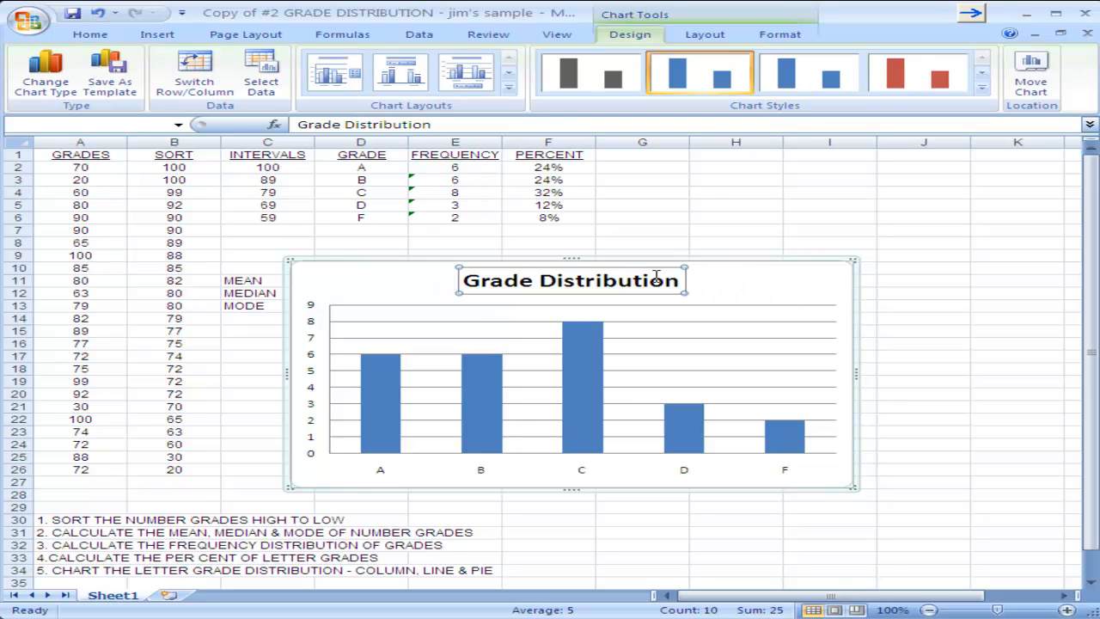
Apply the green beveled chart style from the fourth row of styles to the column chart.
{"action": "left_click", "coordinate": [744, 284]}
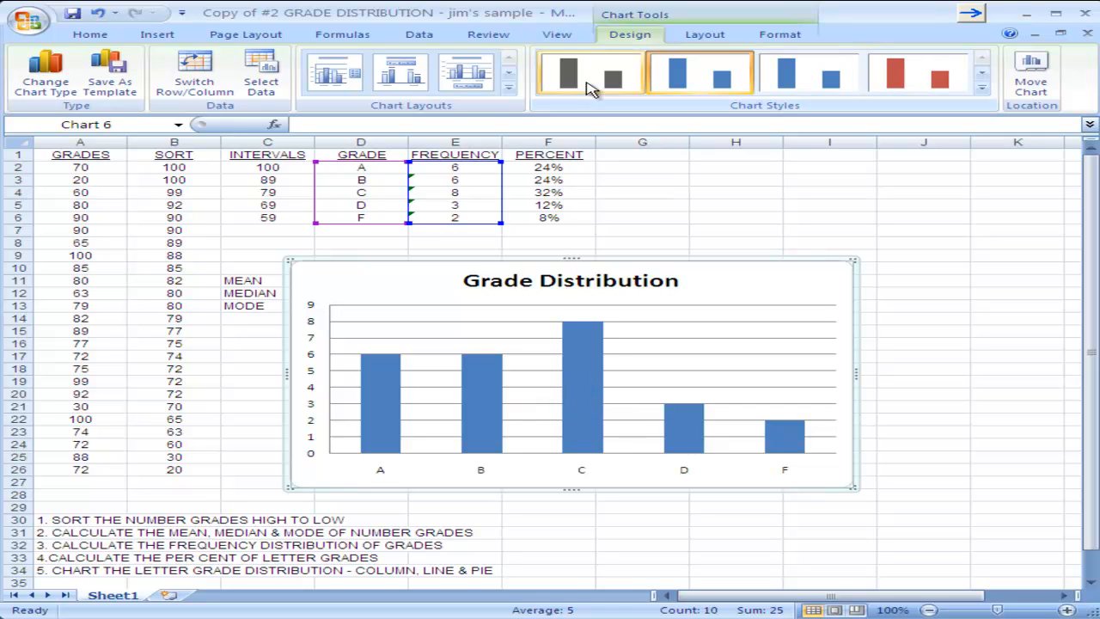
{"action": "left_click", "coordinate": [982, 90]}
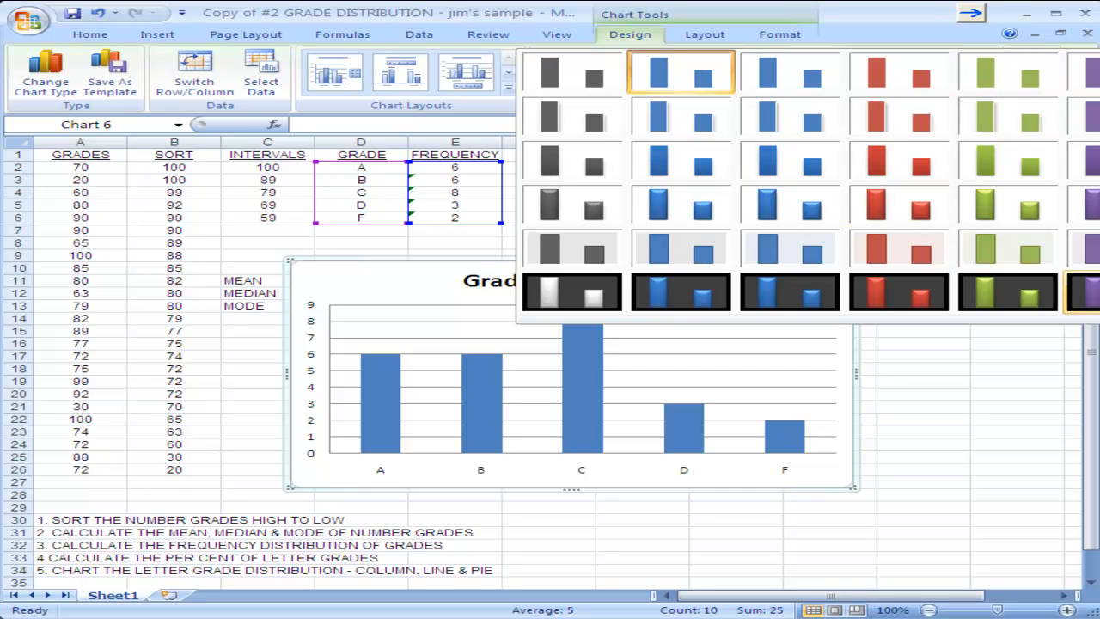
{"action": "left_click", "coordinate": [985, 207]}
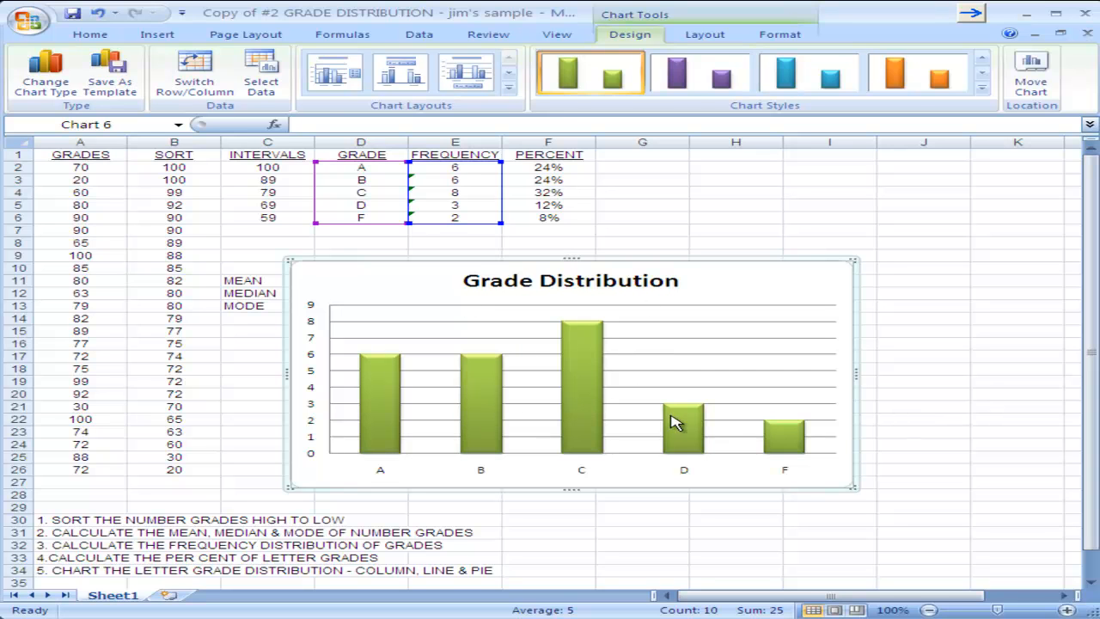
Add a title below the column chart's primary horizontal axis reading "Grades".
{"action": "left_click", "coordinate": [704, 34]}
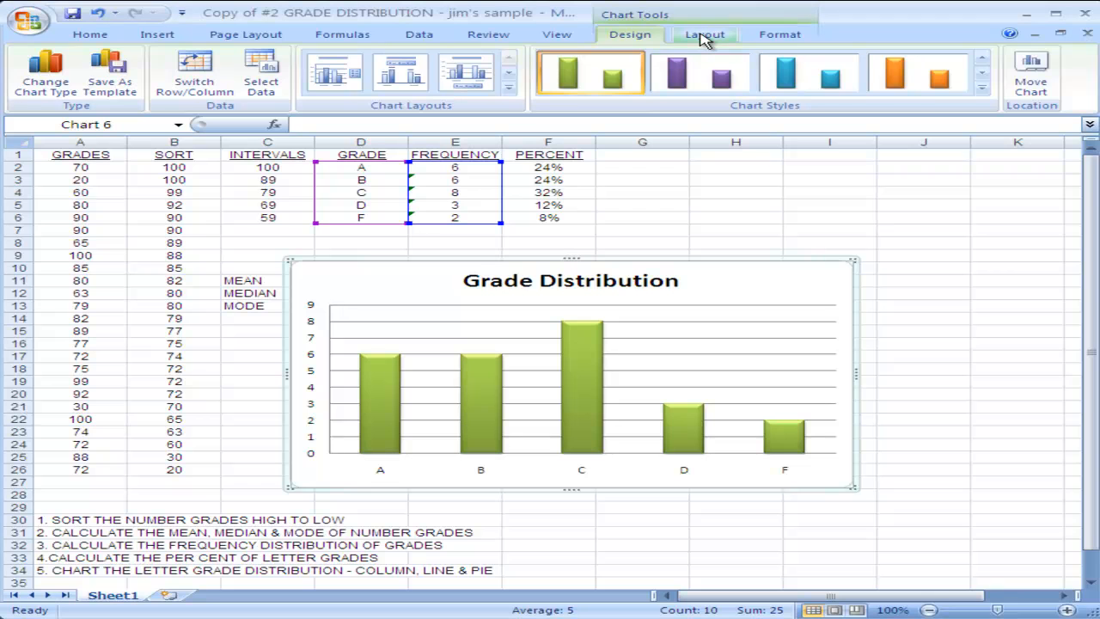
{"action": "left_click", "coordinate": [704, 36]}
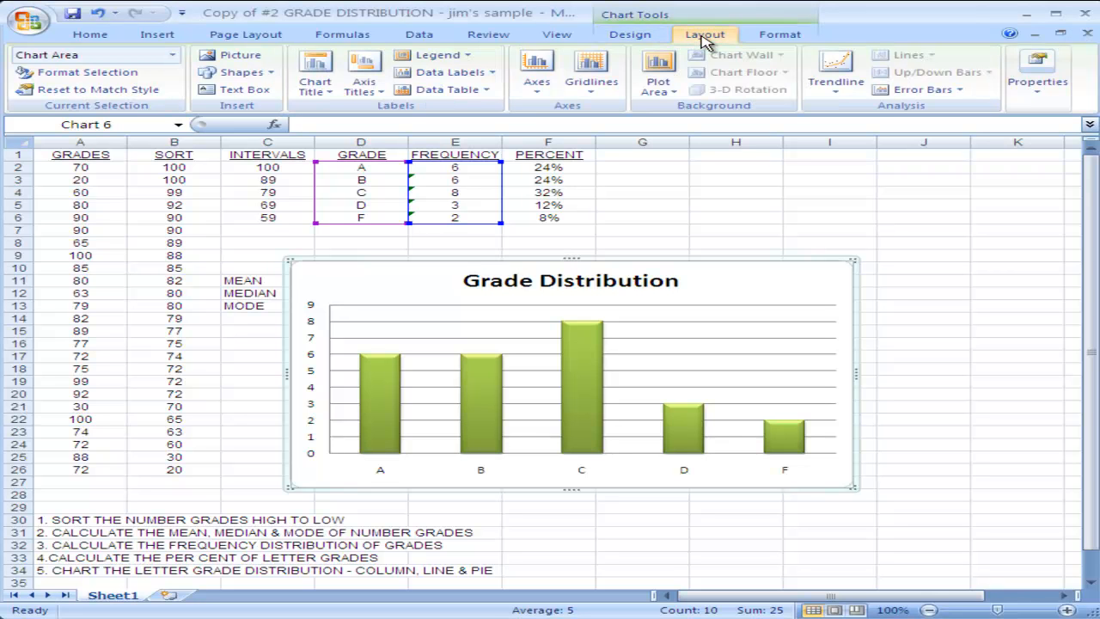
{"action": "left_click", "coordinate": [382, 95]}
{"action": "mouse_move", "coordinate": [387, 127]}
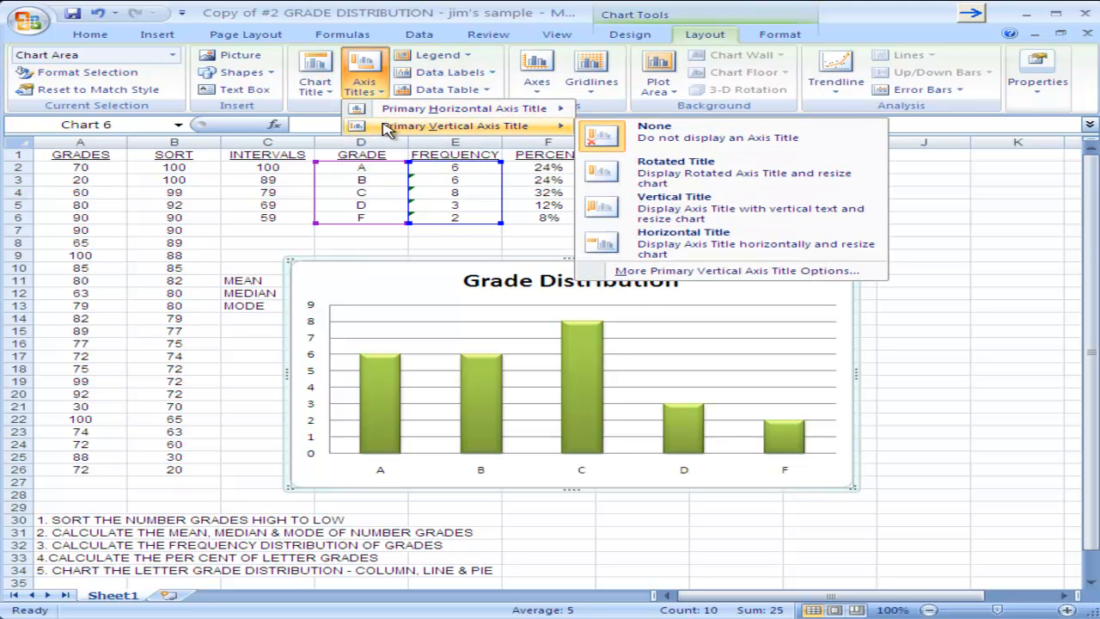
{"action": "mouse_move", "coordinate": [416, 116]}
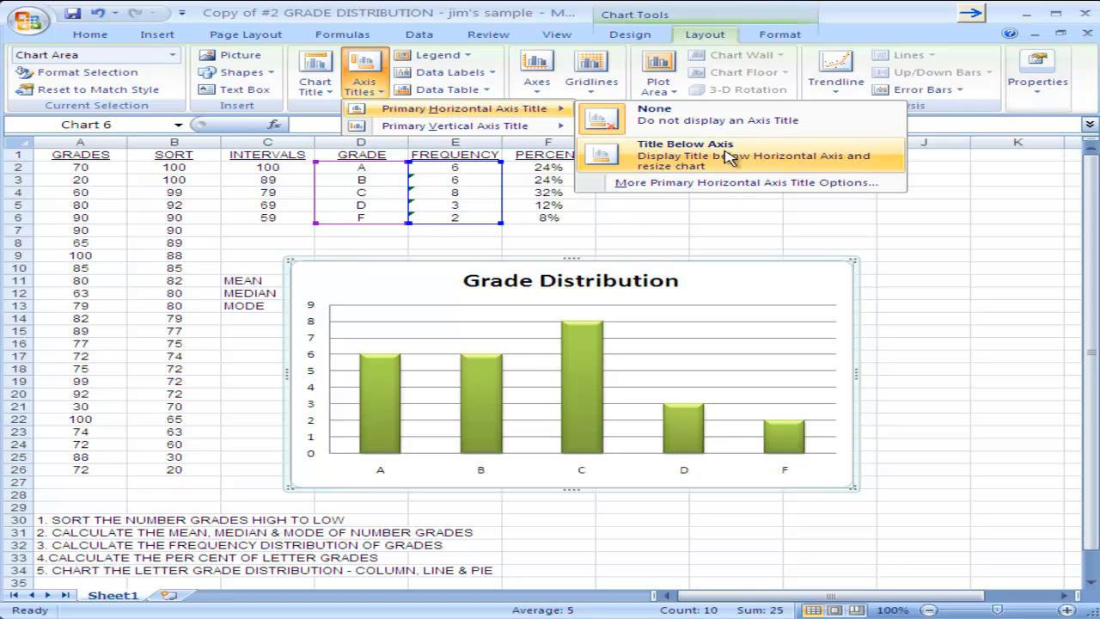
{"action": "left_click", "coordinate": [694, 152]}
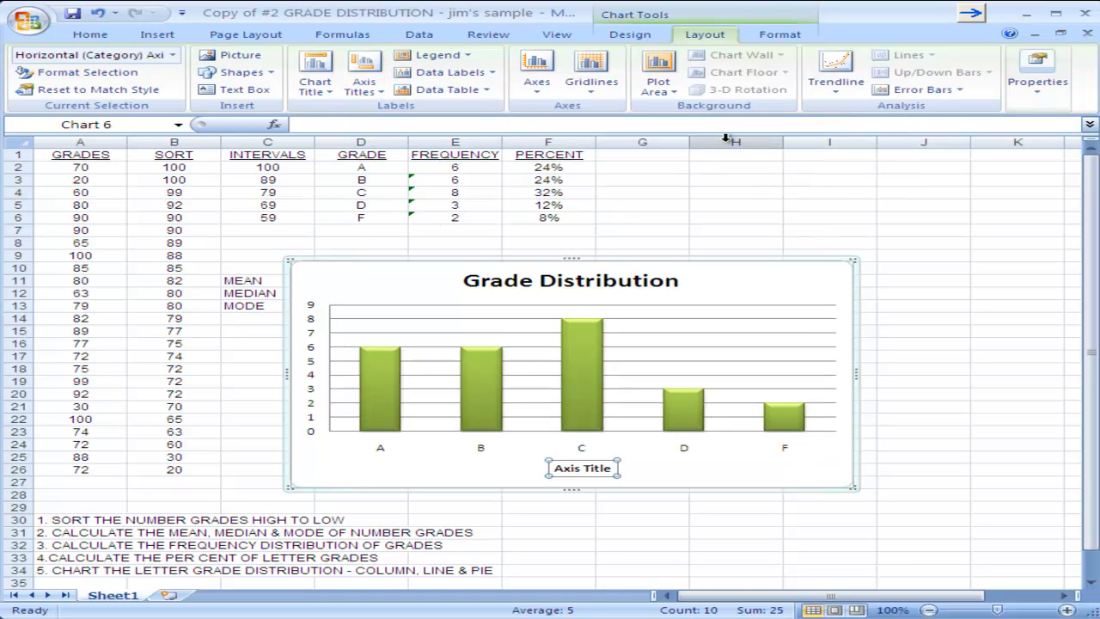
{"action": "type", "text": "L"}
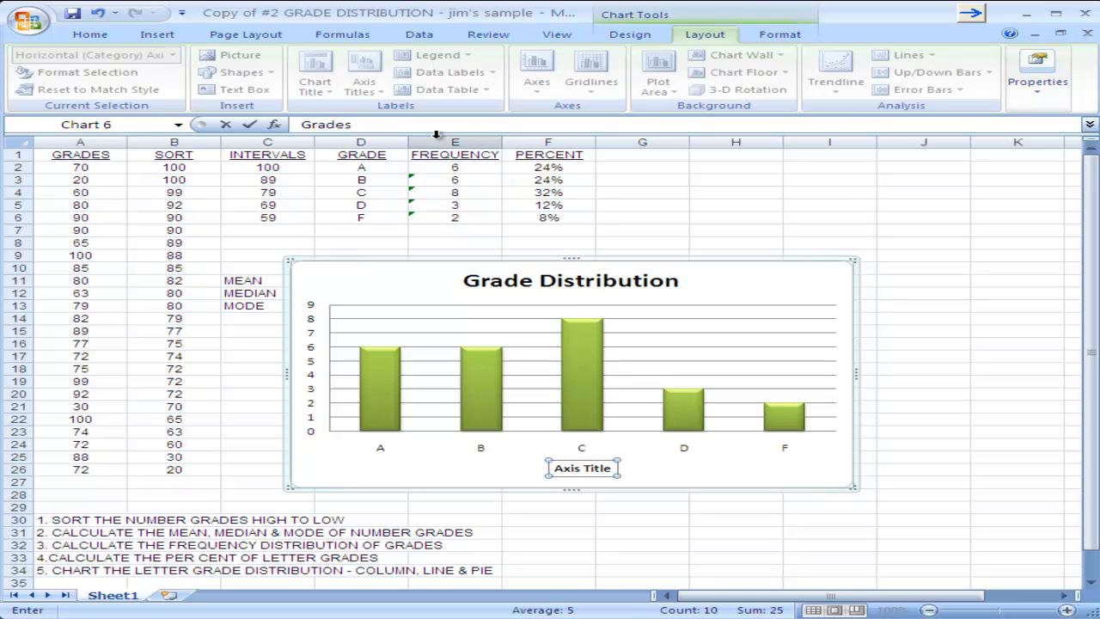
{"action": "key", "text": "Return"}
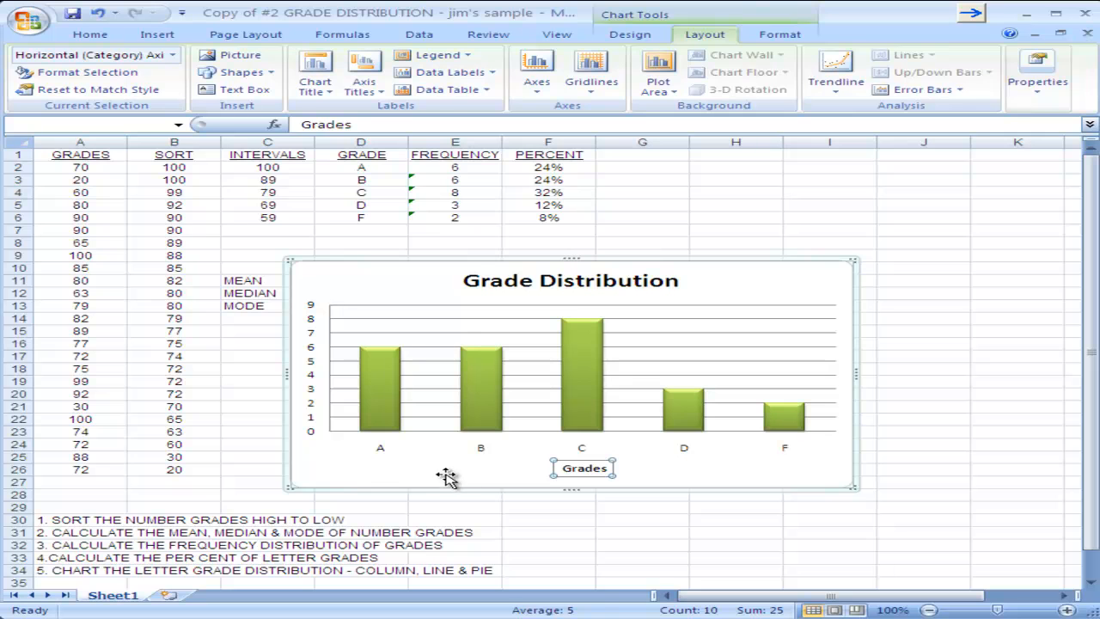
Add a title with vertical text to the column chart's primary vertical axis reading "Frequency".
{"action": "left_click", "coordinate": [376, 100]}
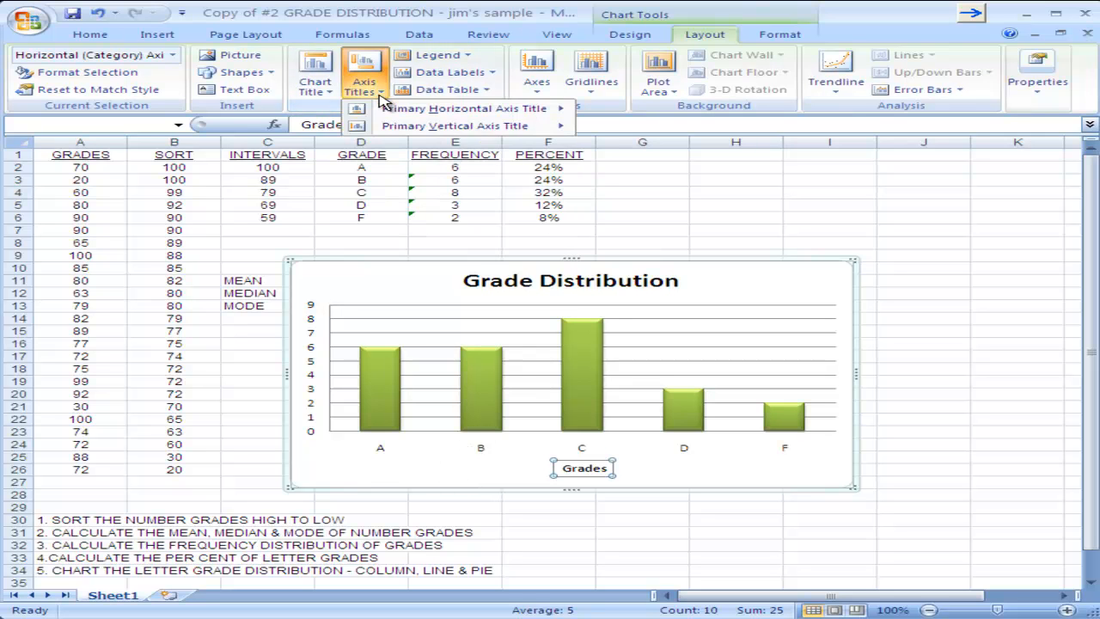
{"action": "mouse_move", "coordinate": [404, 127]}
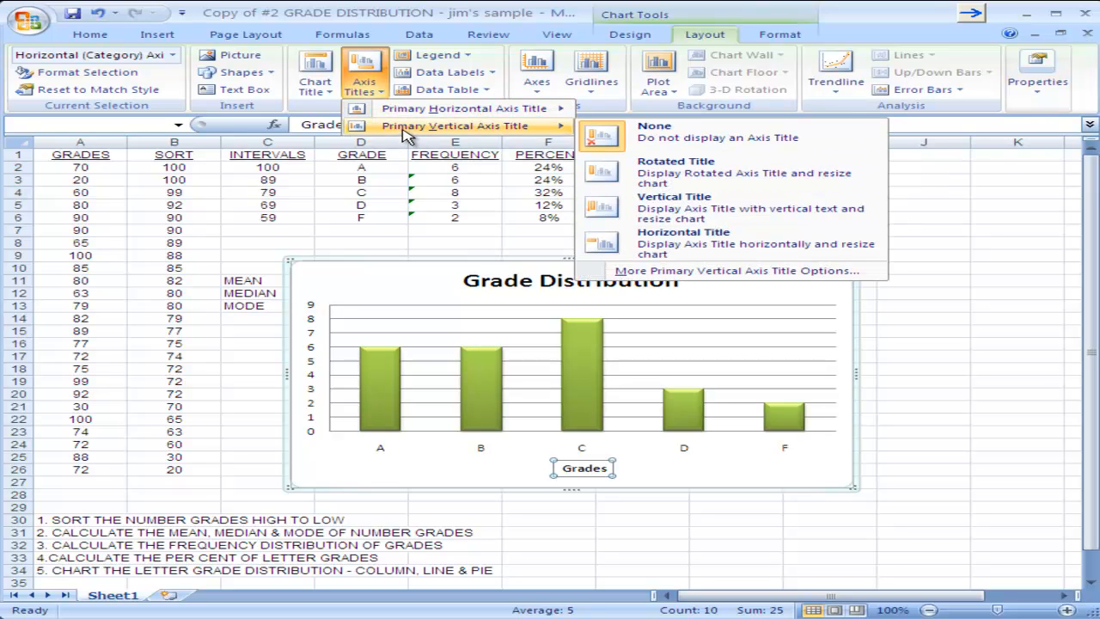
{"action": "left_click", "coordinate": [655, 206]}
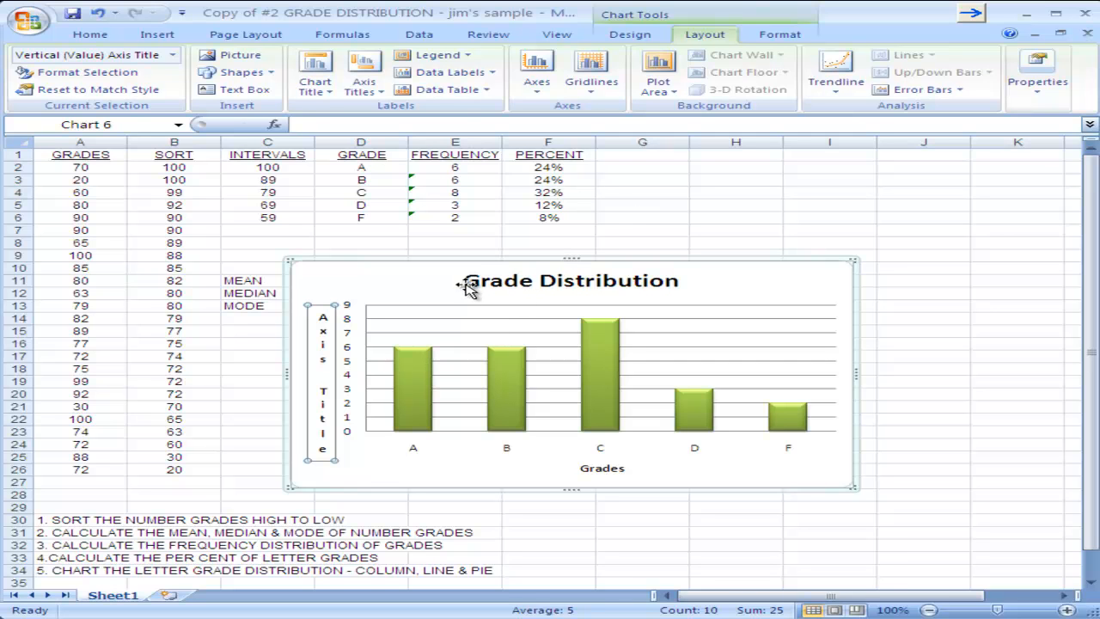
{"action": "type", "text": "F requency"}
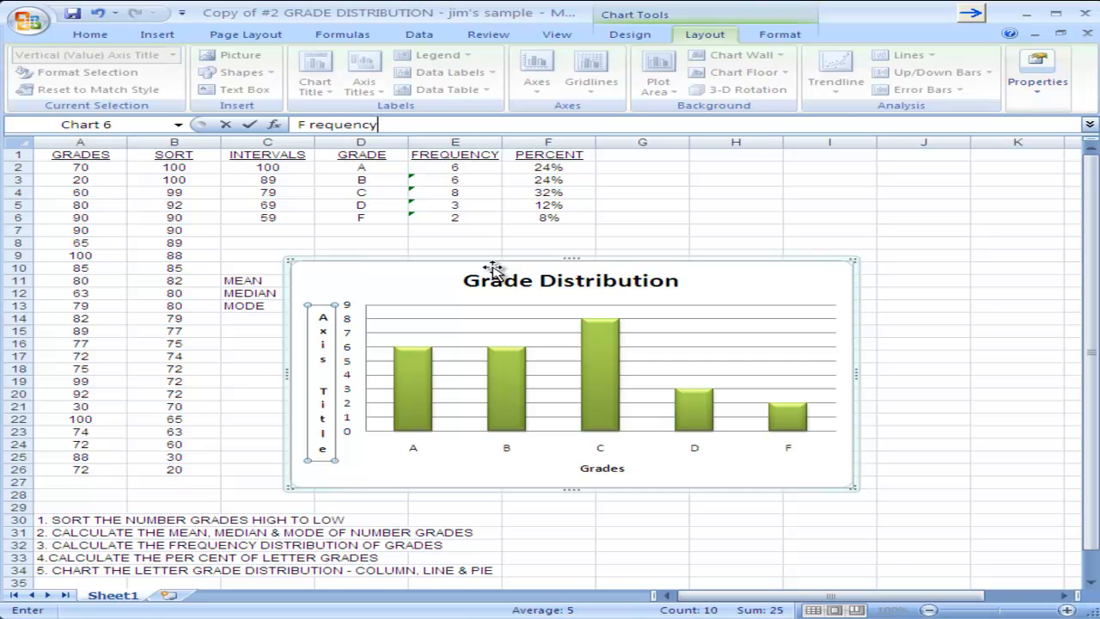
{"action": "key", "text": "Return"}
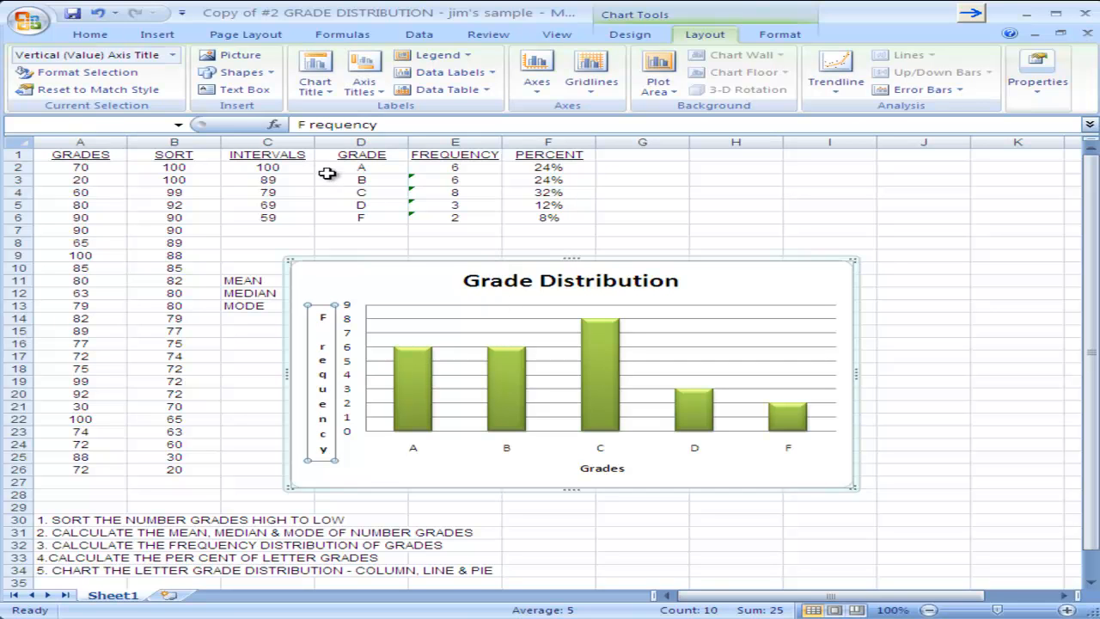
{"action": "left_click", "coordinate": [305, 125]}
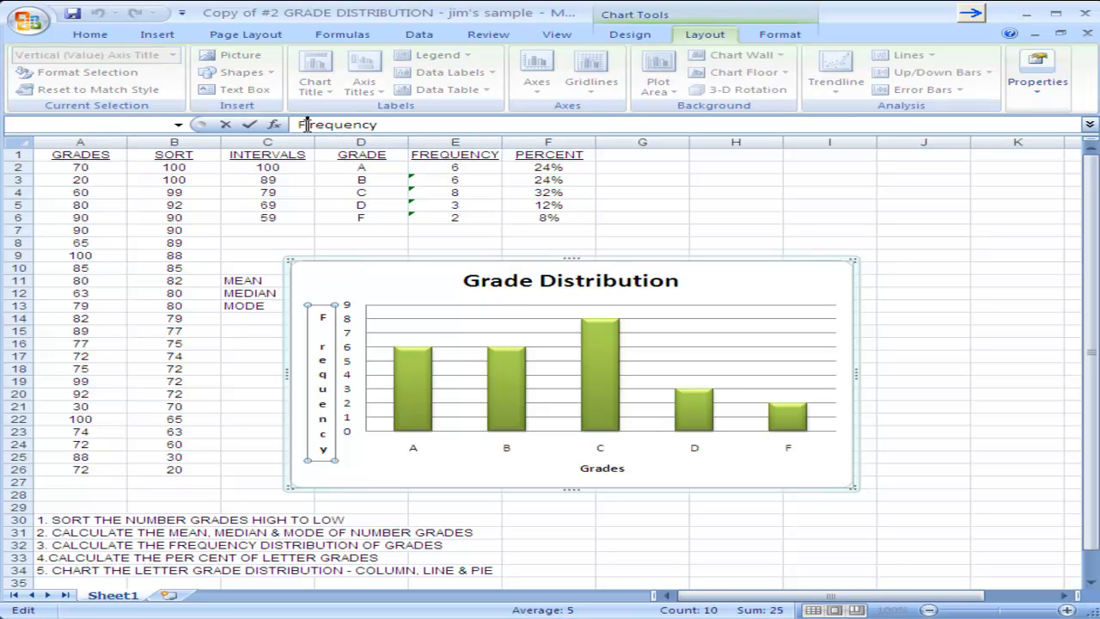
{"action": "key", "text": "Delete"}
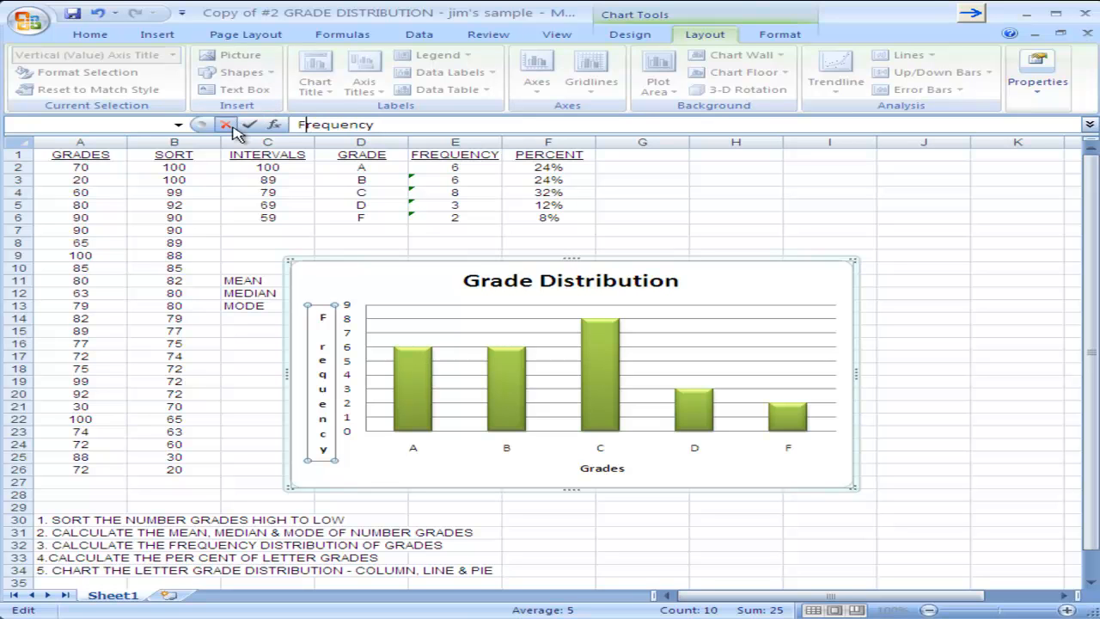
{"action": "left_click", "coordinate": [249, 125]}
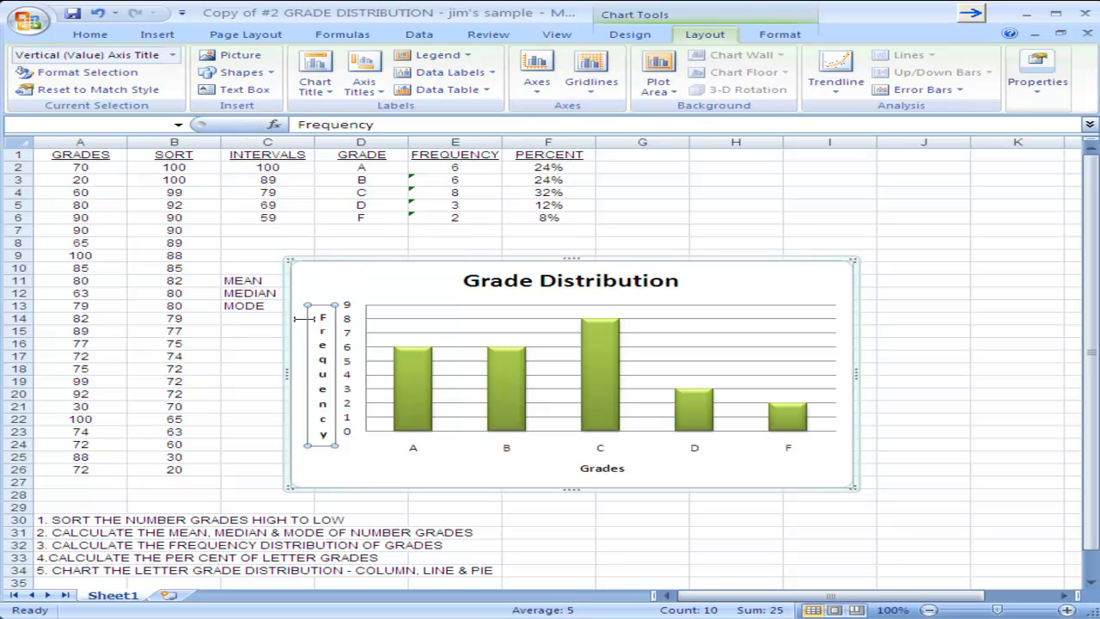
Shrink the column chart and move it beside the data table, over columns G to K from row 1, leaving it deselected.
{"action": "left_click", "coordinate": [543, 484]}
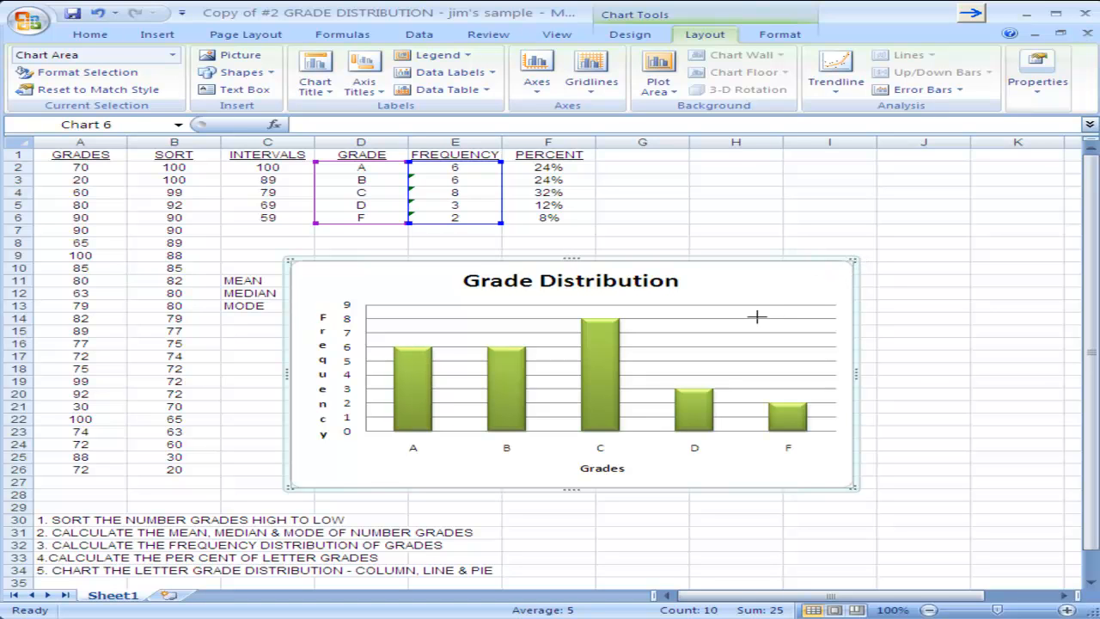
{"action": "left_click_drag", "start_coordinate": [693, 316], "coordinate": [694, 314]}
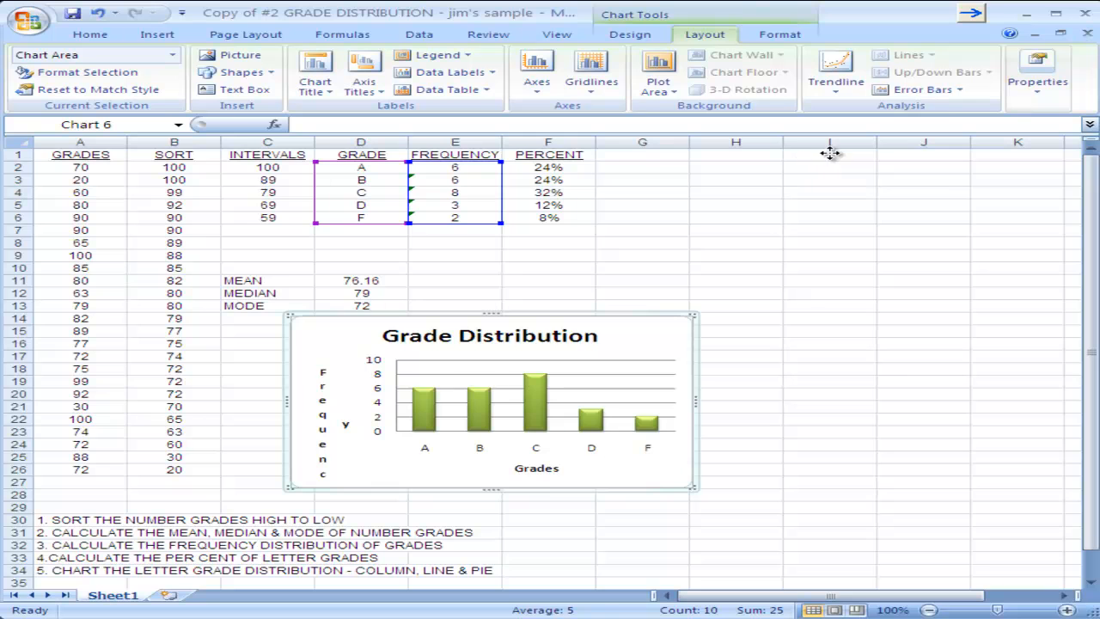
{"action": "left_click_drag", "start_coordinate": [829, 153], "coordinate": [829, 155]}
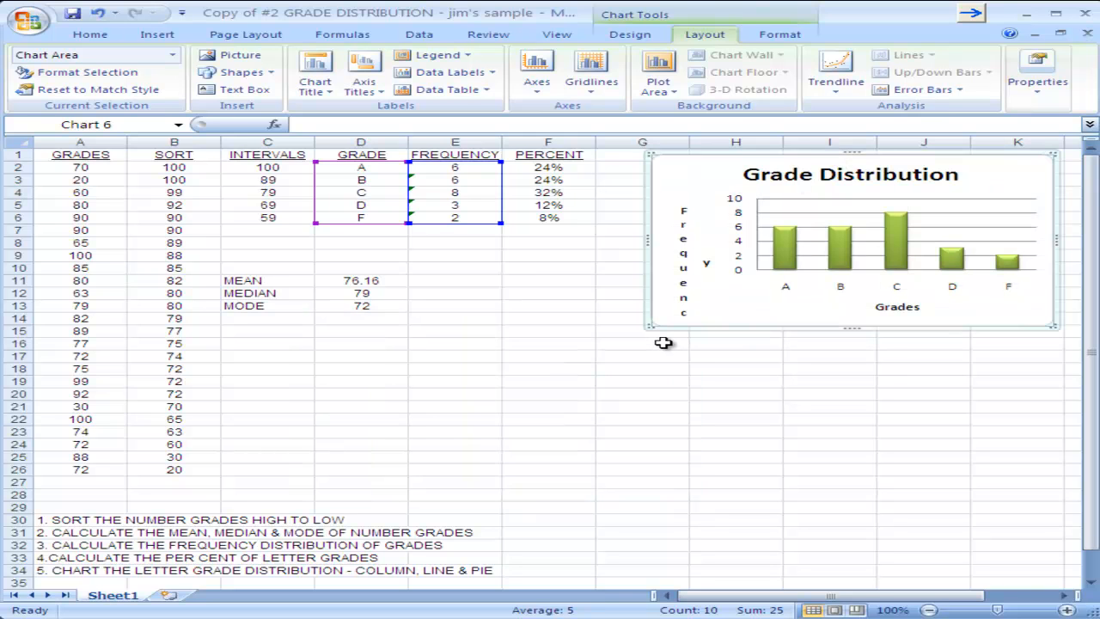
{"action": "key", "text": "Escape"}
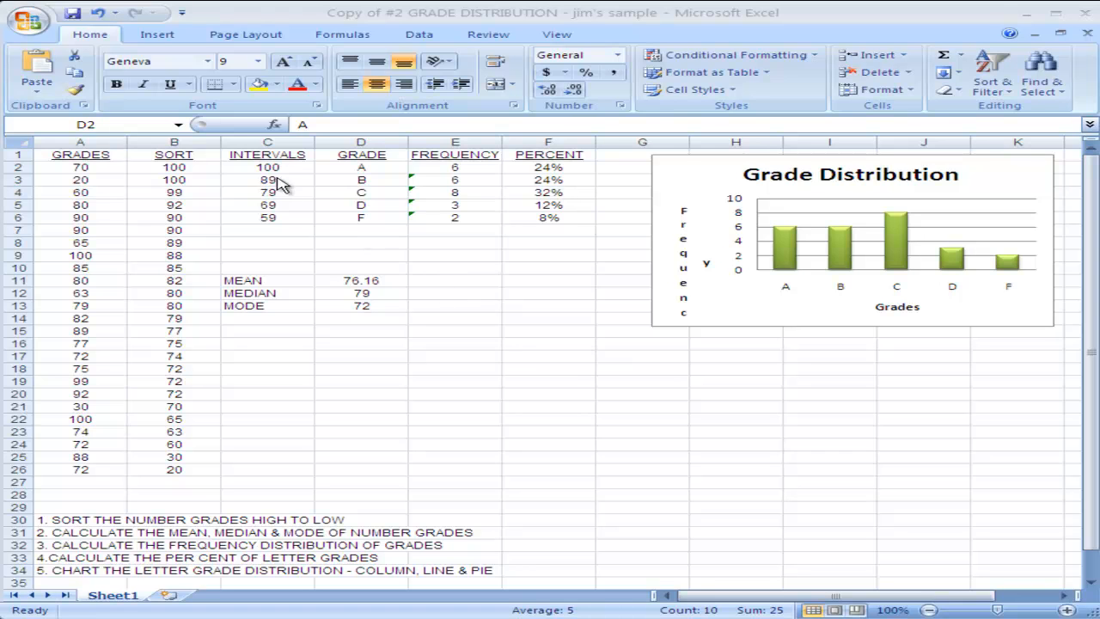
Insert a basic 2-D line chart from the grade and frequency data in D2:E6.
{"action": "left_click_drag", "start_coordinate": [343, 172], "coordinate": [455, 218]}
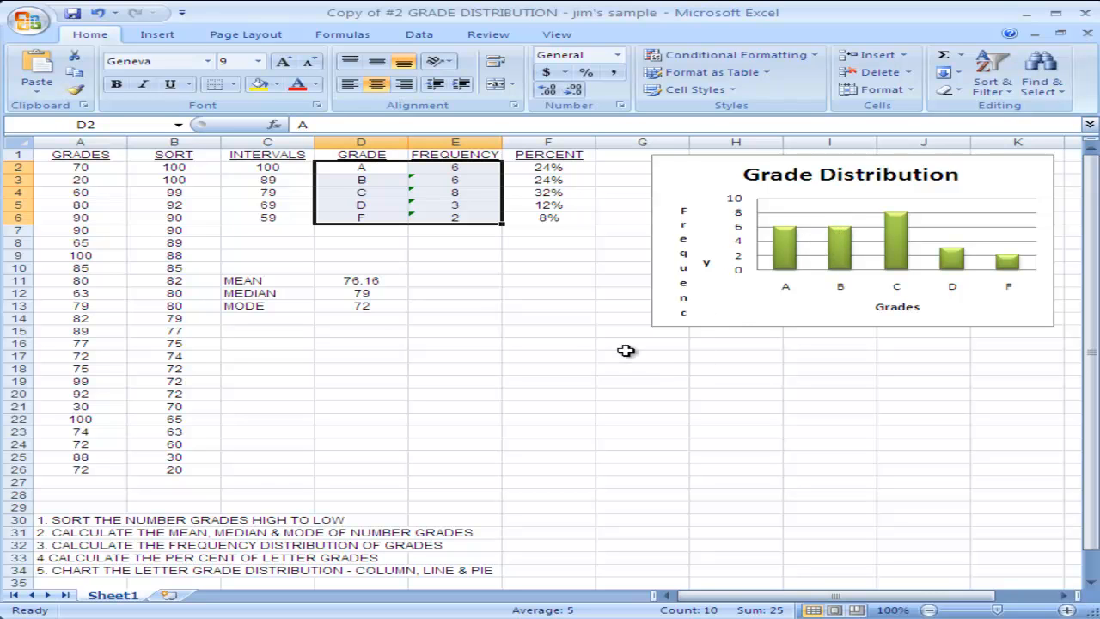
{"action": "left_click", "coordinate": [658, 366]}
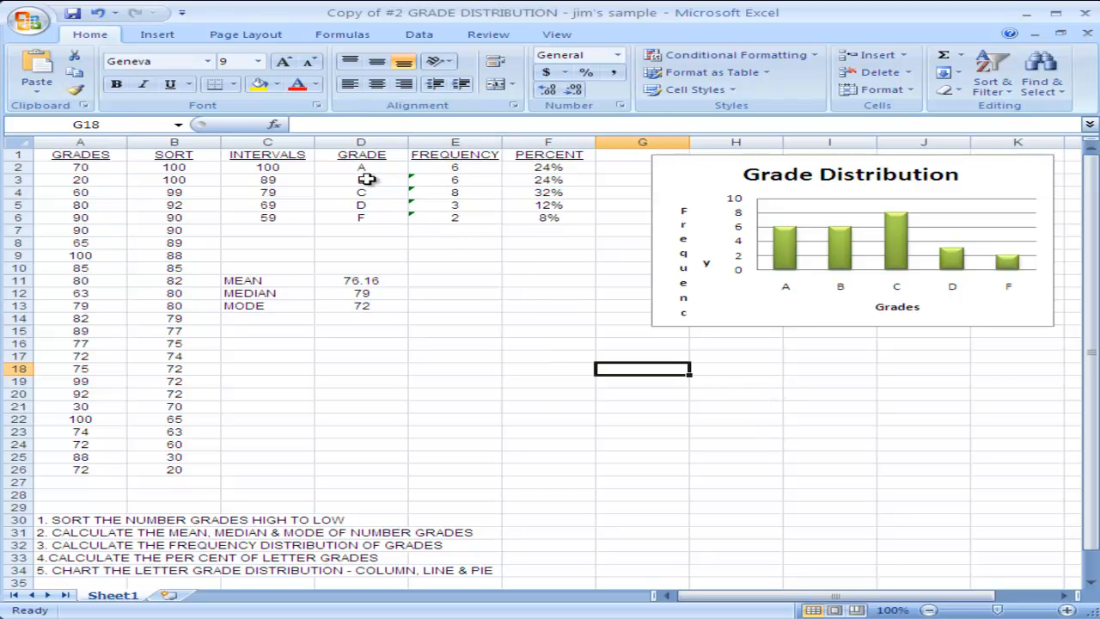
{"action": "left_click_drag", "start_coordinate": [352, 168], "coordinate": [453, 215]}
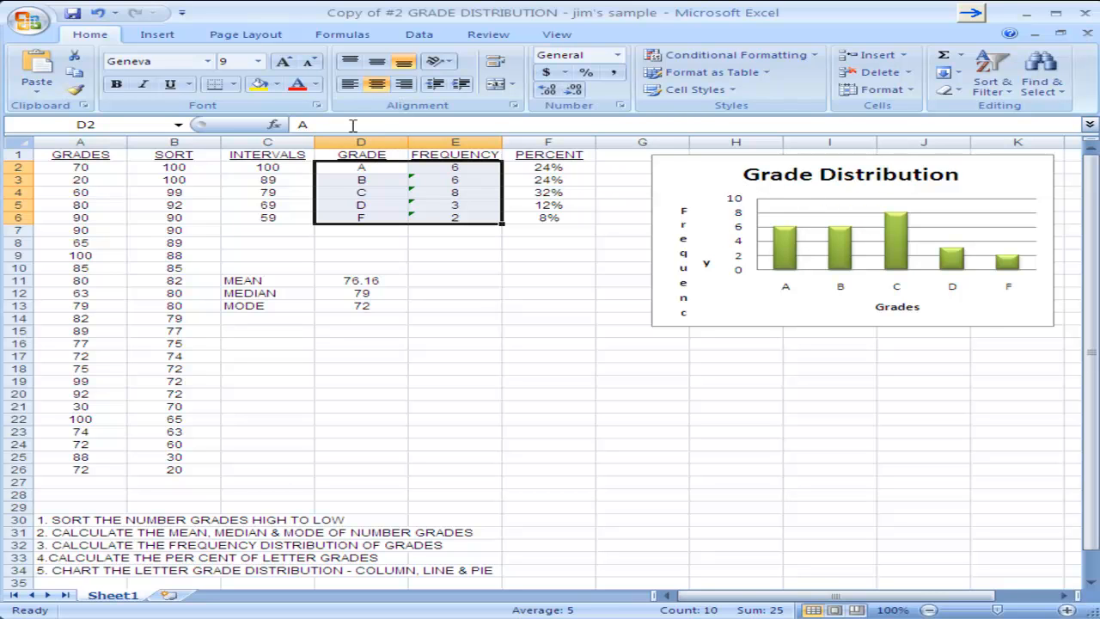
{"action": "left_click", "coordinate": [156, 35]}
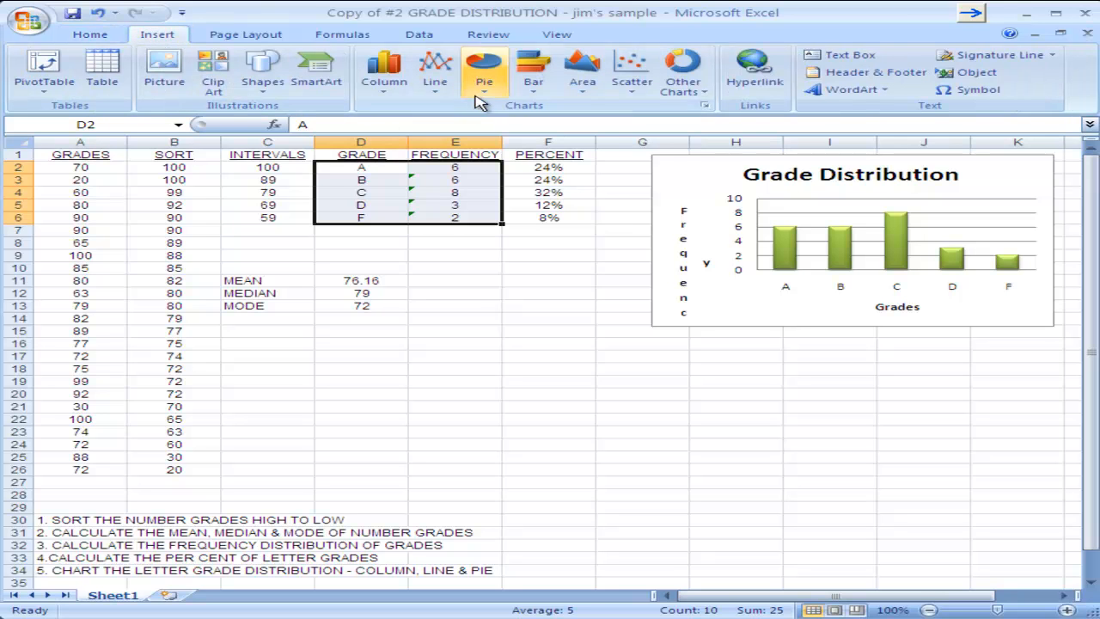
{"action": "left_click", "coordinate": [438, 76]}
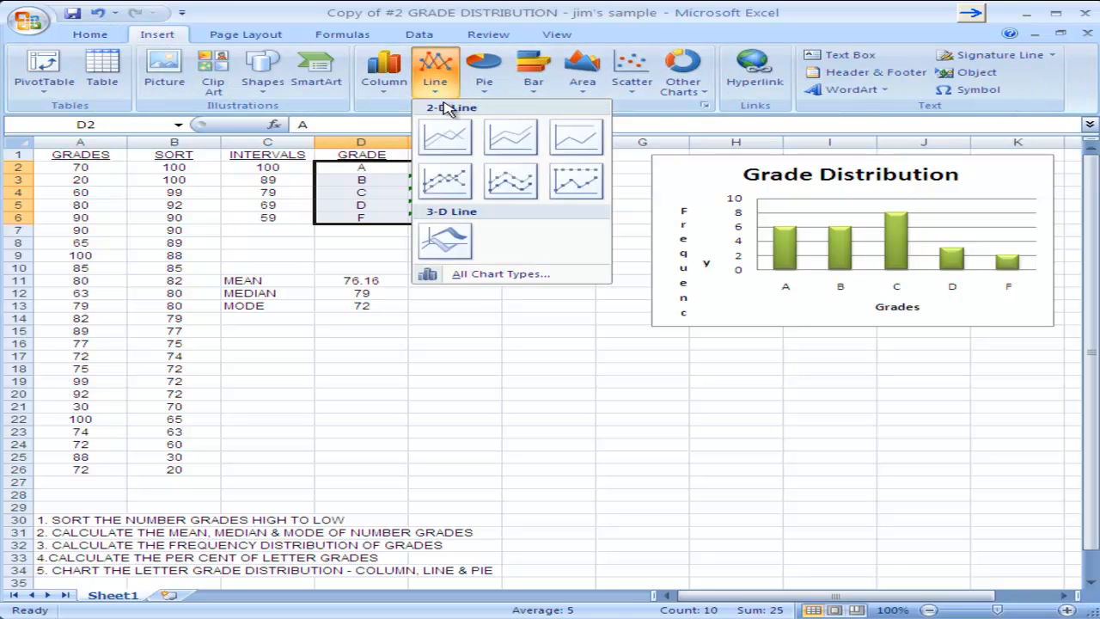
{"action": "left_click", "coordinate": [443, 140]}
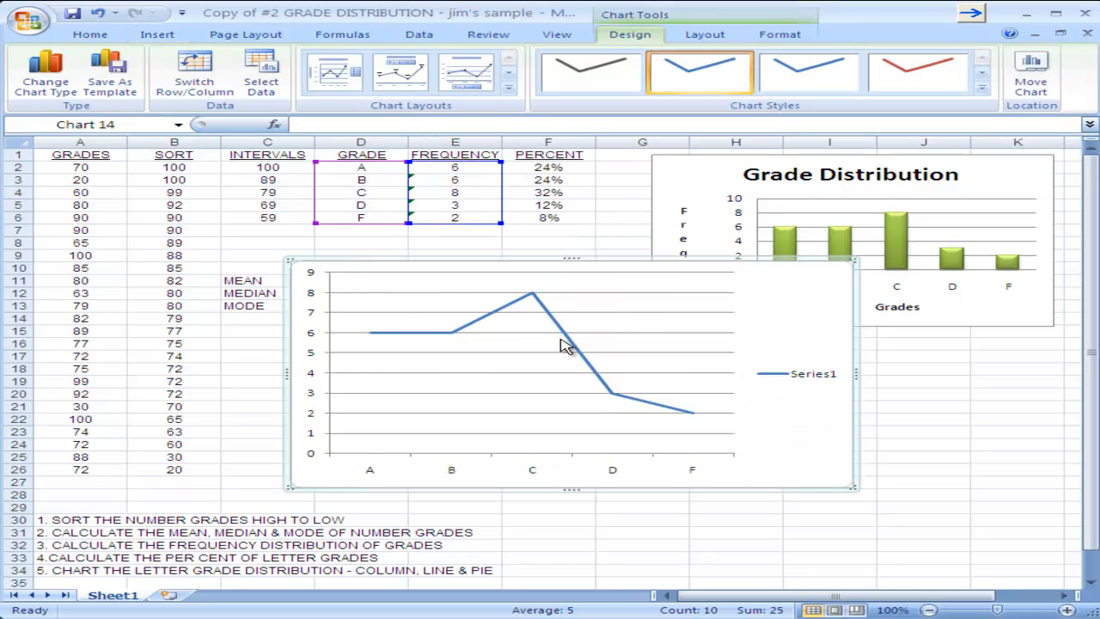
Apply the gray chart style with shaded plot area from the fifth row of styles to the line chart and delete its legend.
{"action": "left_click", "coordinate": [981, 91]}
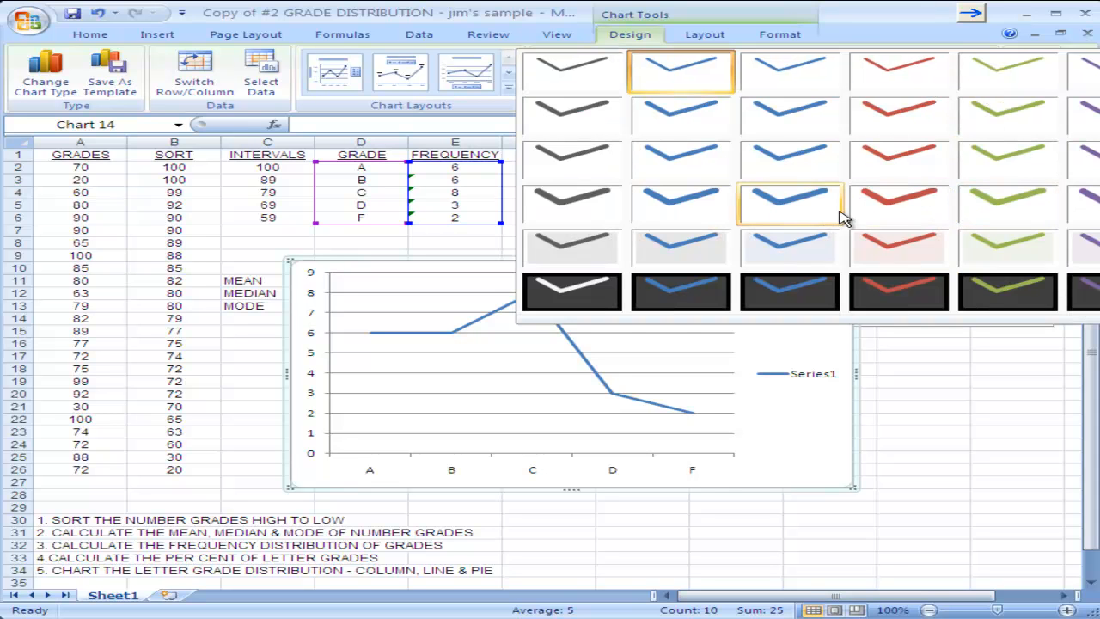
{"action": "left_click", "coordinate": [574, 246]}
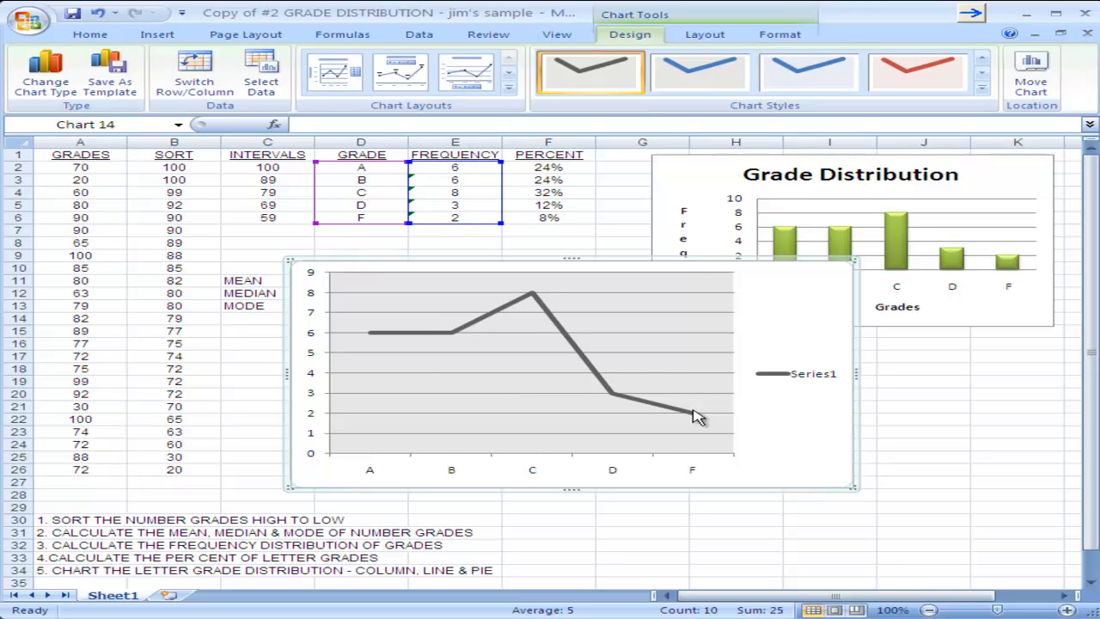
{"action": "left_click", "coordinate": [808, 381]}
{"action": "key", "text": "Delete"}
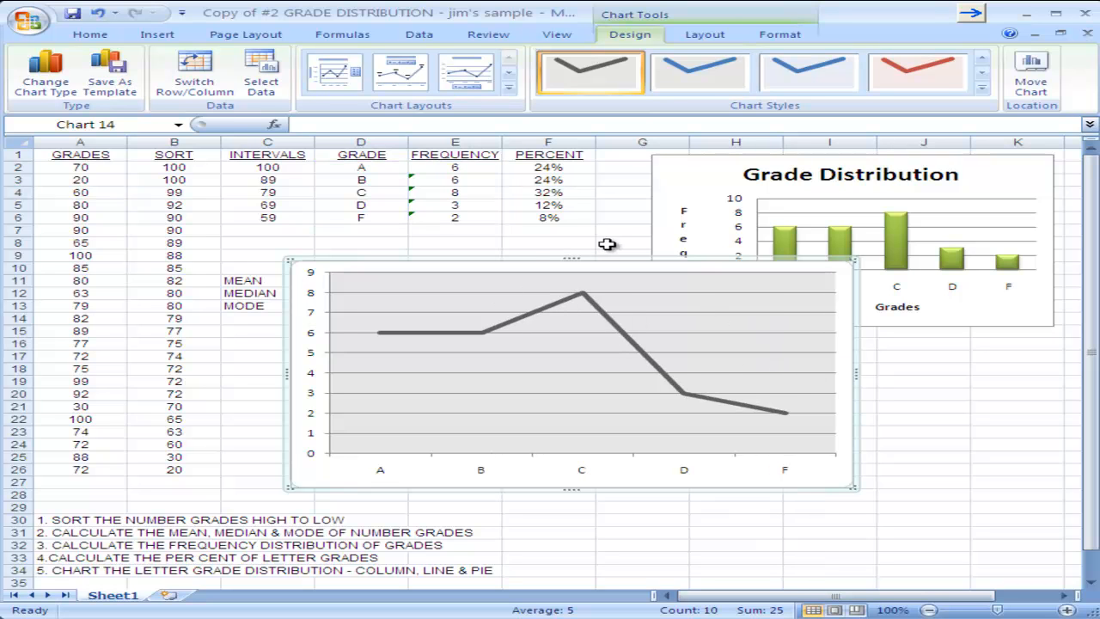
Add a title above the line chart reading "Grade Distribution".
{"action": "left_click", "coordinate": [705, 36]}
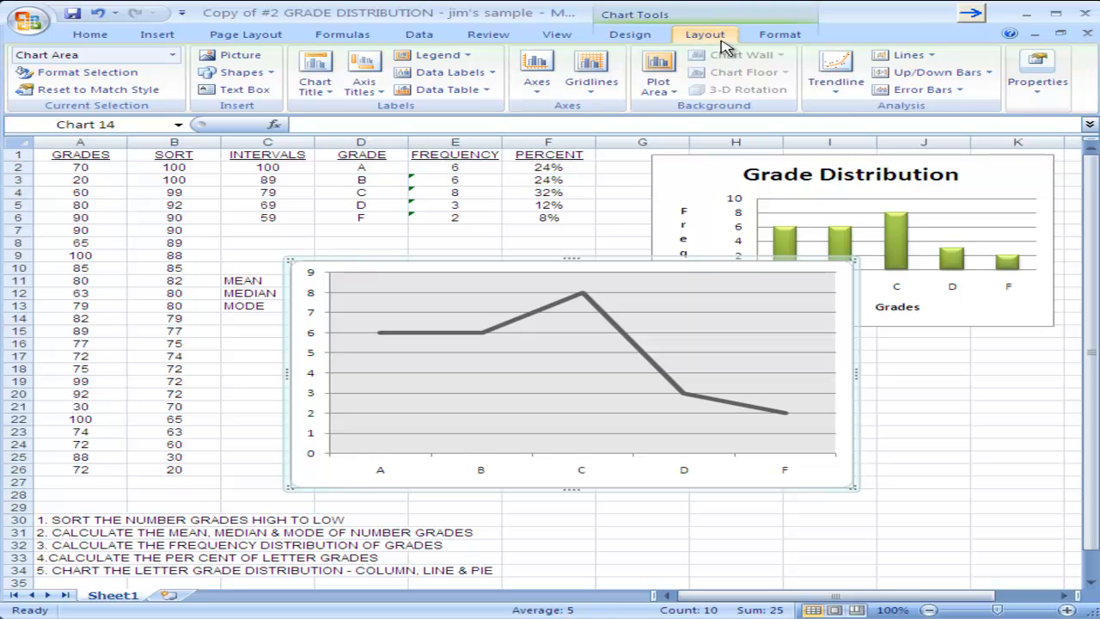
{"action": "left_click", "coordinate": [319, 69]}
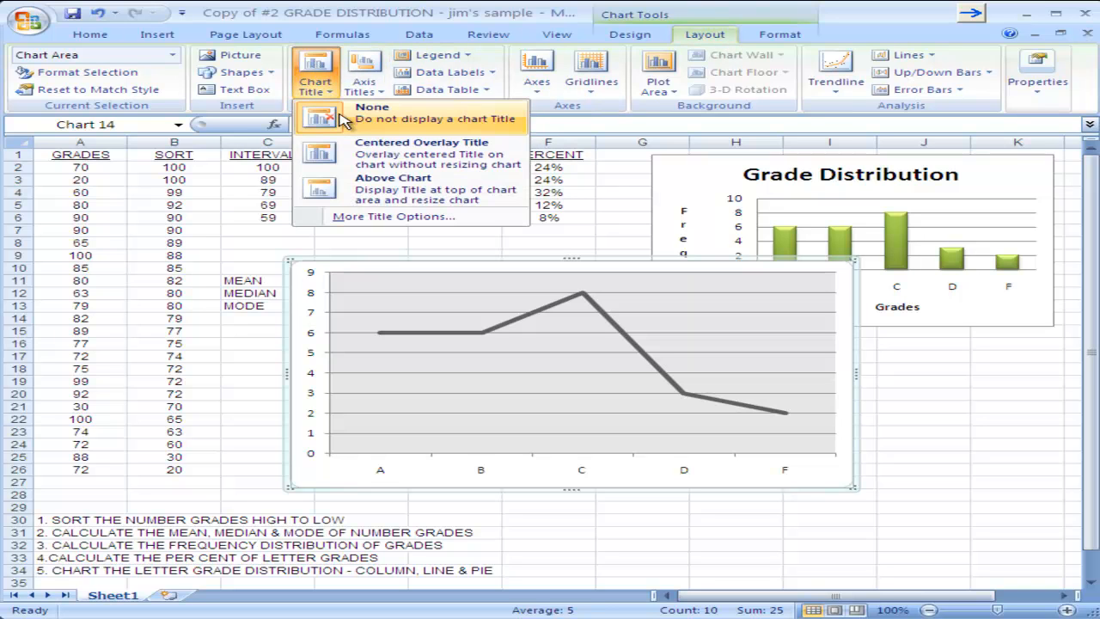
{"action": "left_click", "coordinate": [391, 186]}
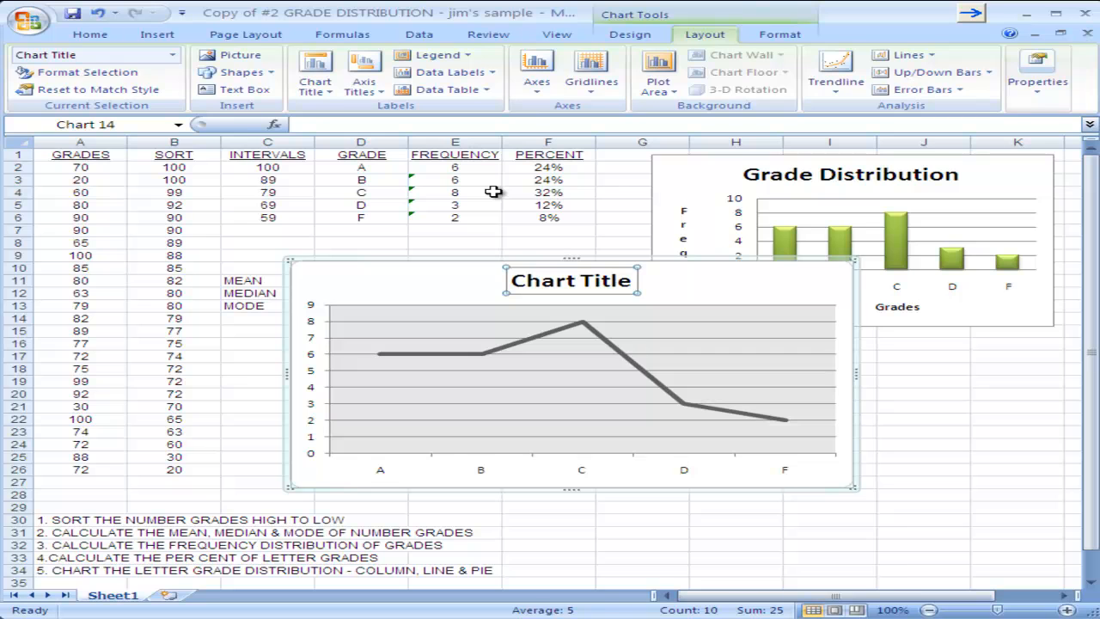
{"action": "type", "text": "Grade Distribution"}
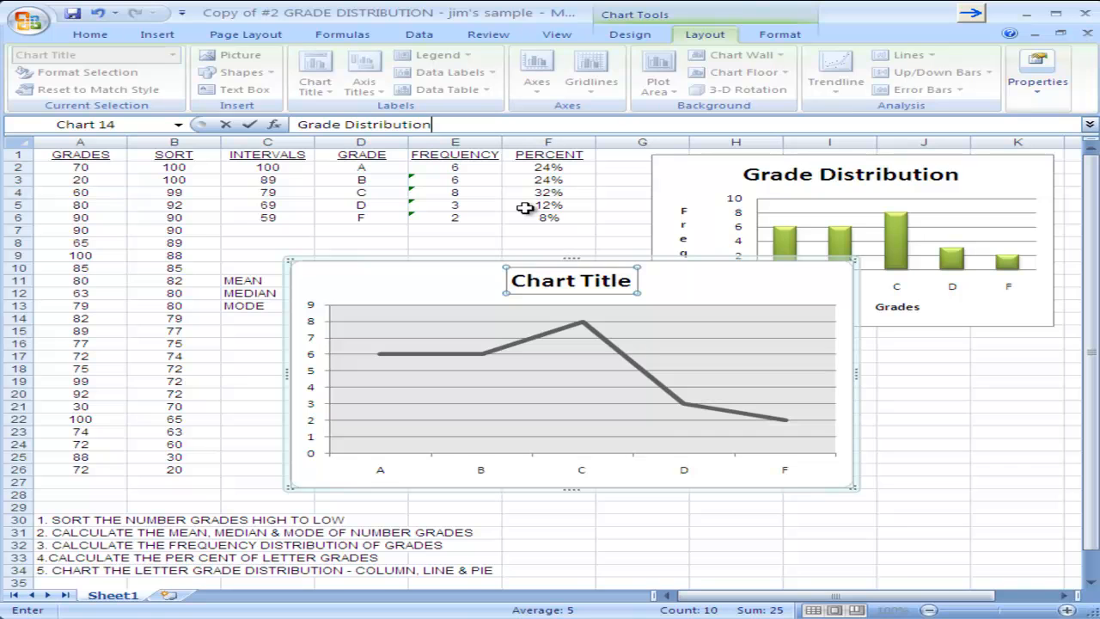
{"action": "key", "text": "Return"}
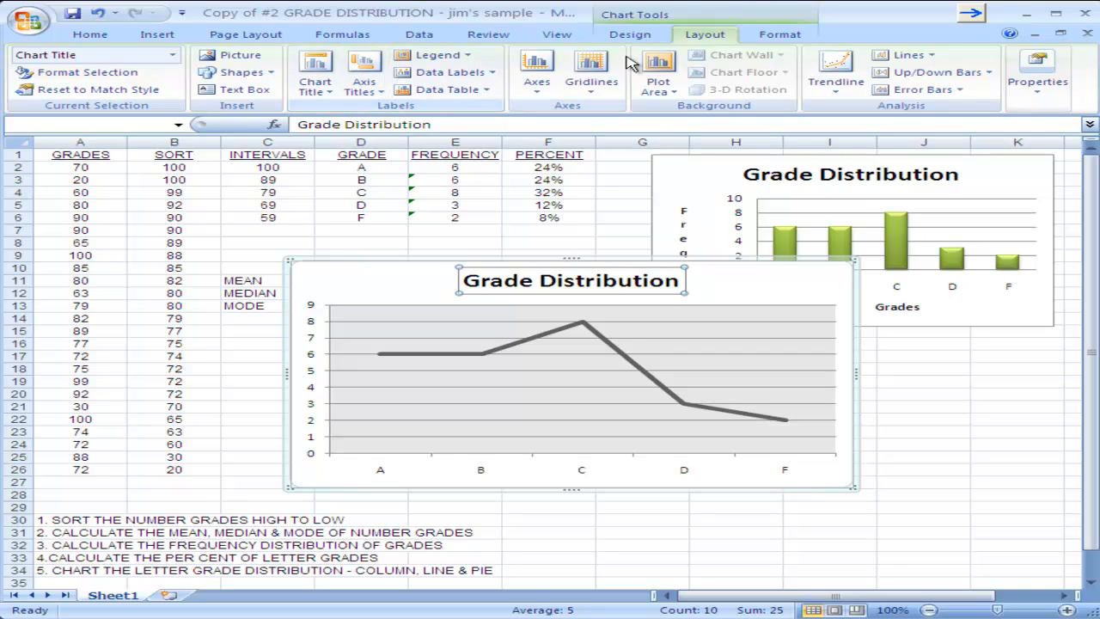
Add a title below the line chart's primary horizontal axis reading "Grade".
{"action": "left_click", "coordinate": [359, 67]}
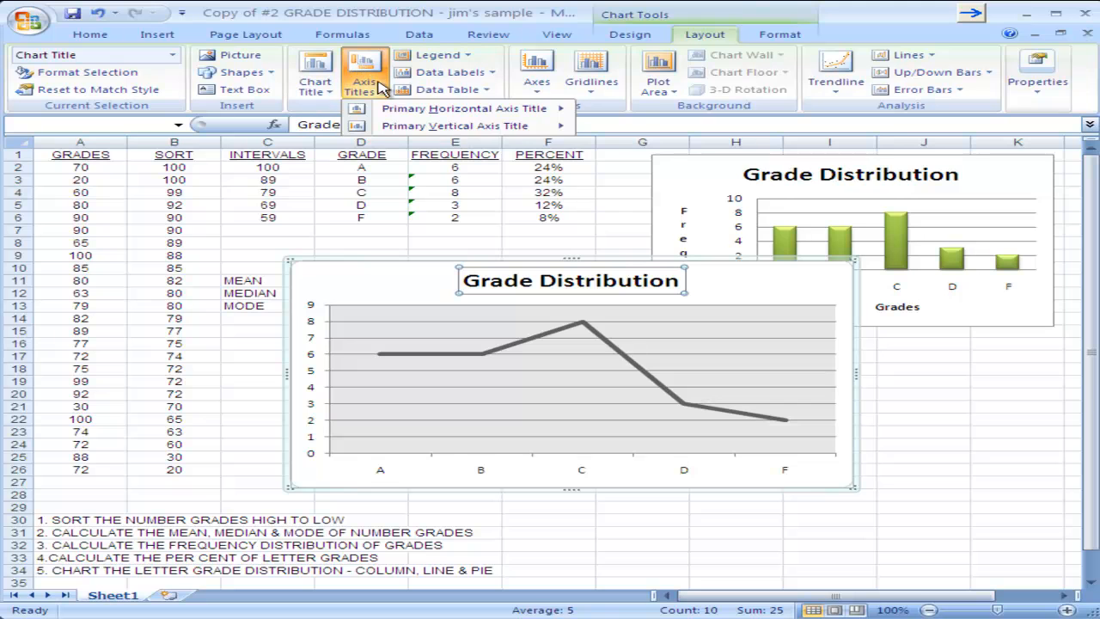
{"action": "mouse_move", "coordinate": [427, 131]}
{"action": "mouse_move", "coordinate": [427, 112]}
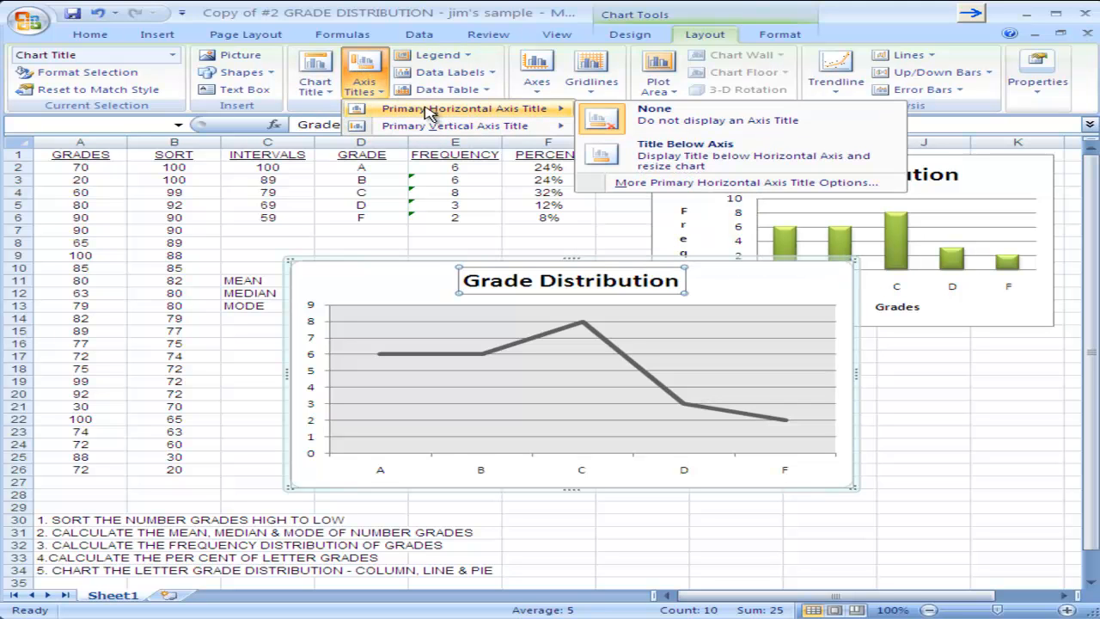
{"action": "left_click", "coordinate": [698, 152]}
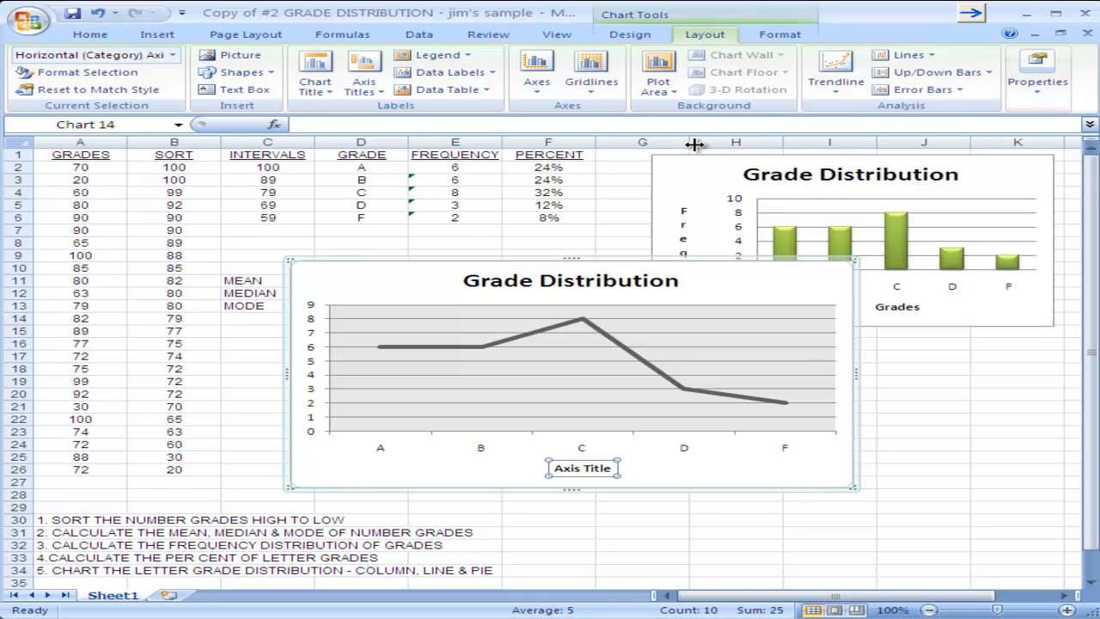
{"action": "type", "text": "G"}
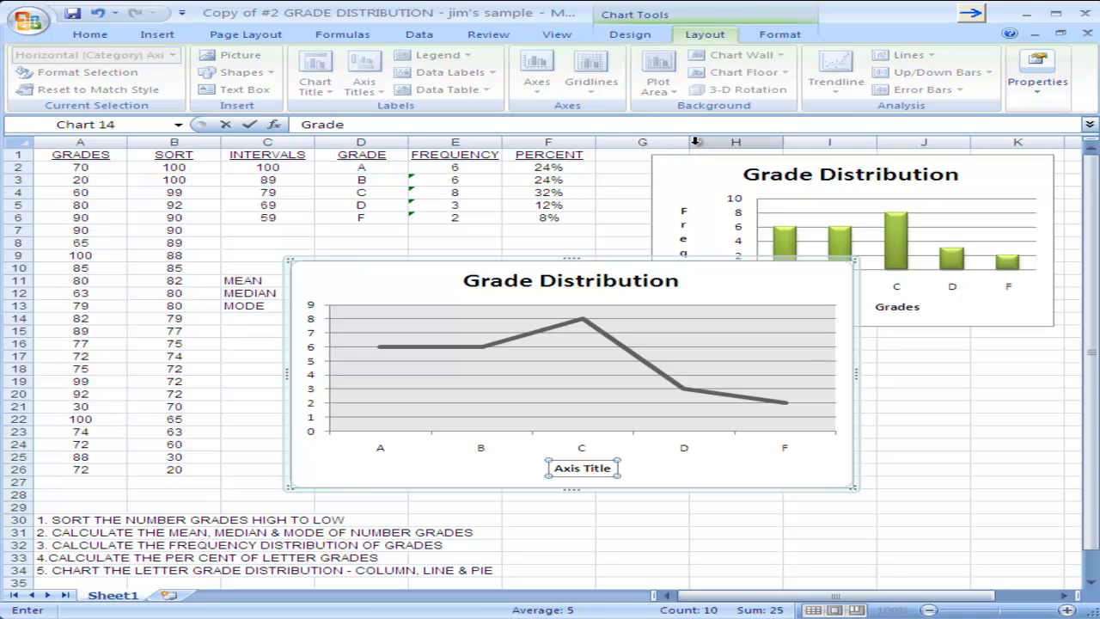
{"action": "type", "text": "rade"}
{"action": "key", "text": "Return"}
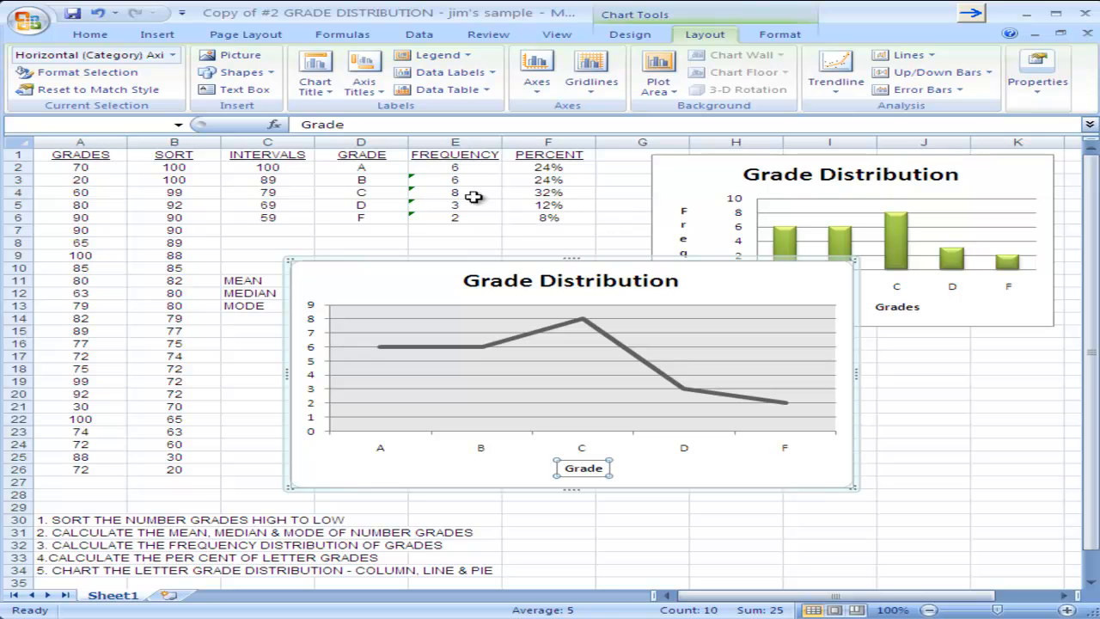
Add a title with vertical text to the line chart's primary vertical axis reading "Frequency".
{"action": "left_click", "coordinate": [363, 86]}
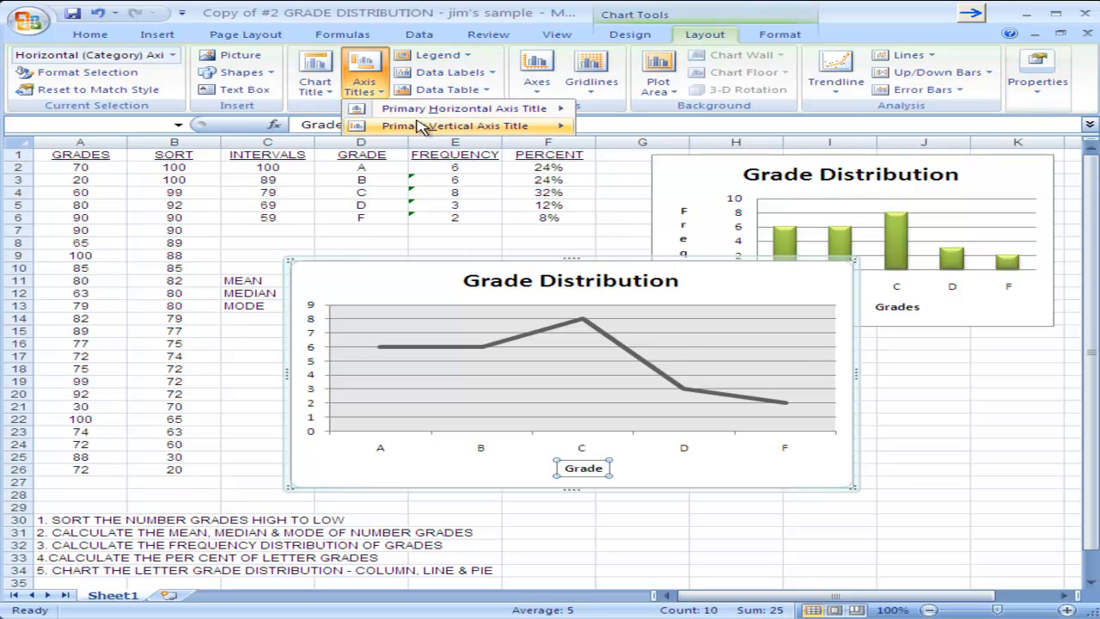
{"action": "mouse_move", "coordinate": [419, 128]}
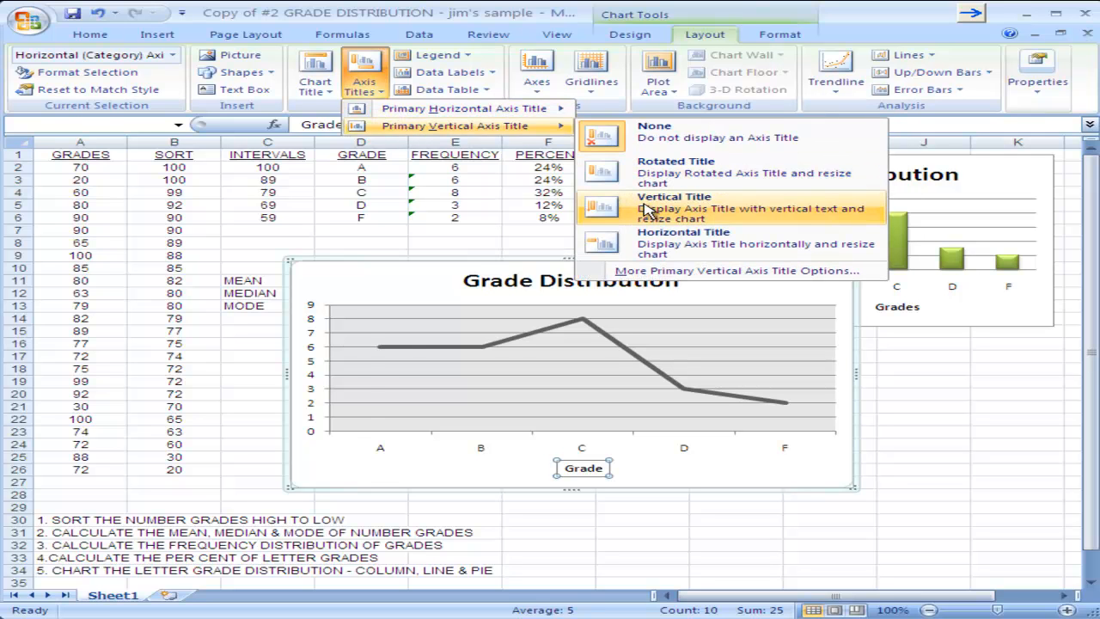
{"action": "left_click", "coordinate": [643, 206]}
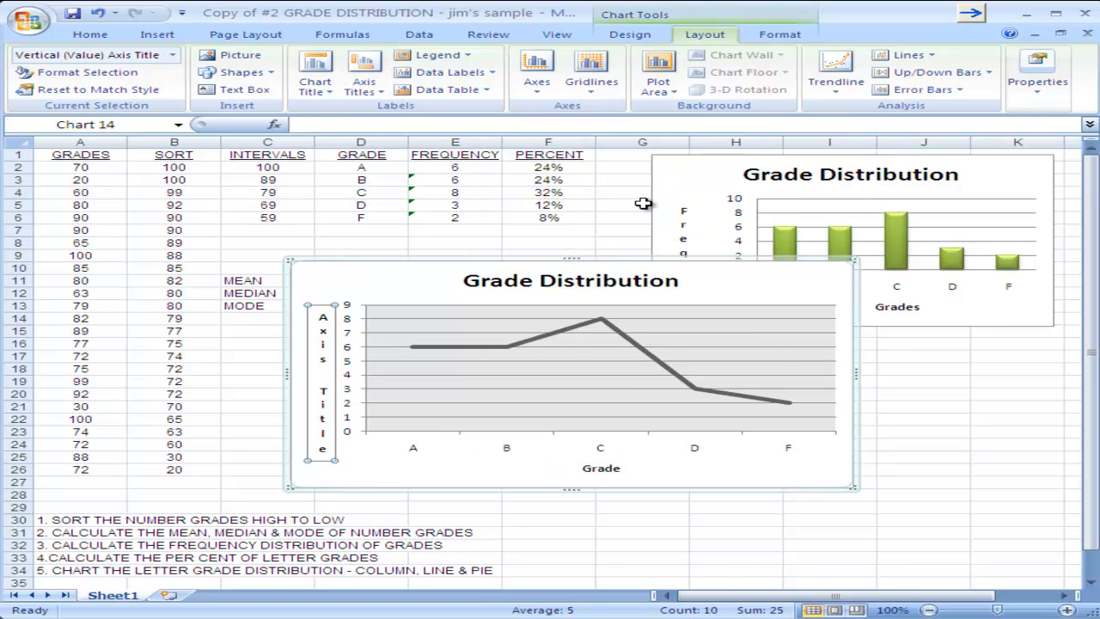
{"action": "type", "text": "Frequency"}
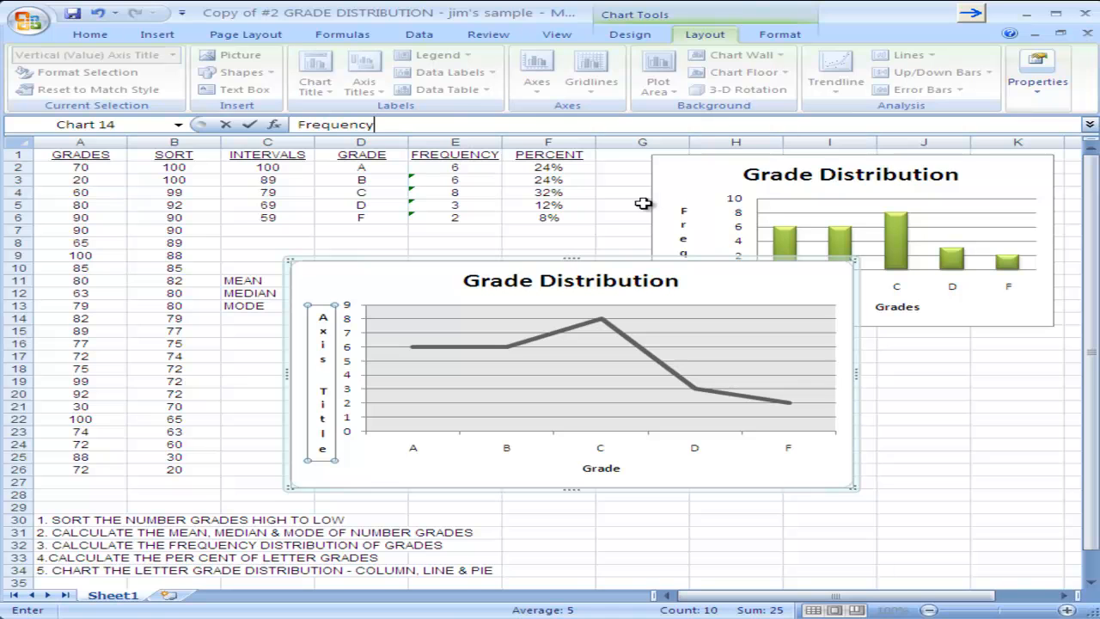
{"action": "key", "text": "Return"}
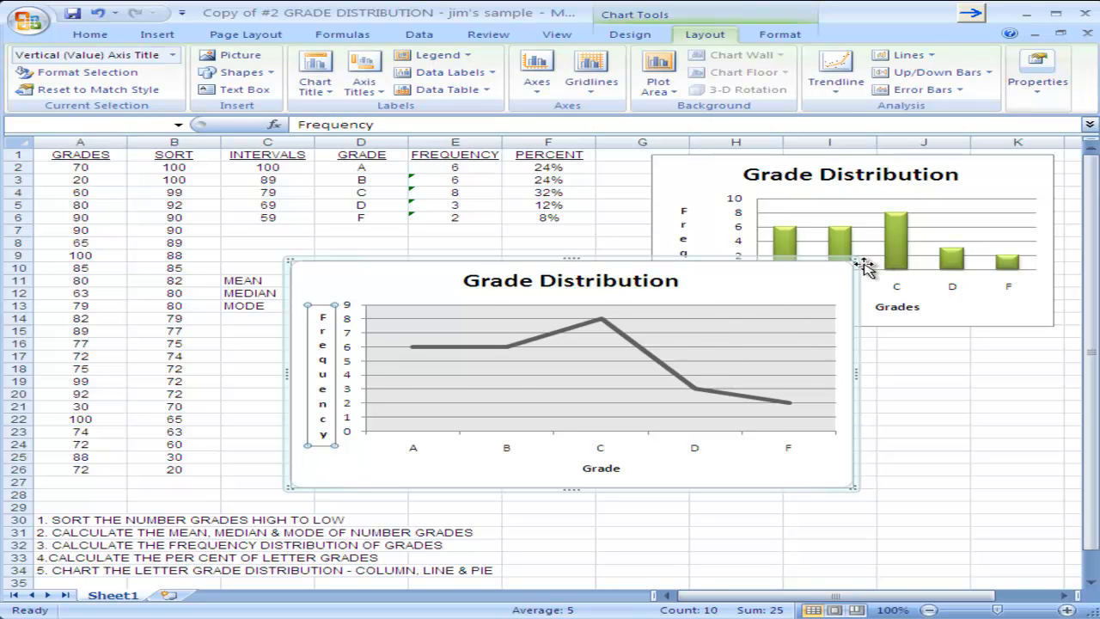
Shrink the line chart and move it below the column chart, over columns G to K from row 17.
{"action": "left_click", "coordinate": [816, 282]}
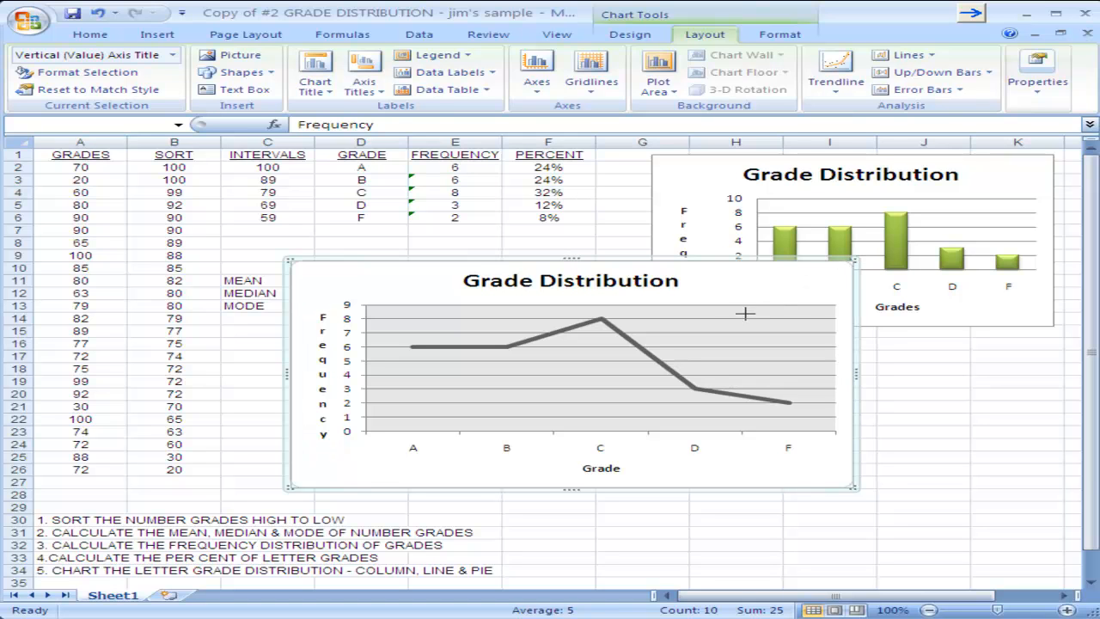
{"action": "left_click_drag", "start_coordinate": [690, 341], "coordinate": [687, 342]}
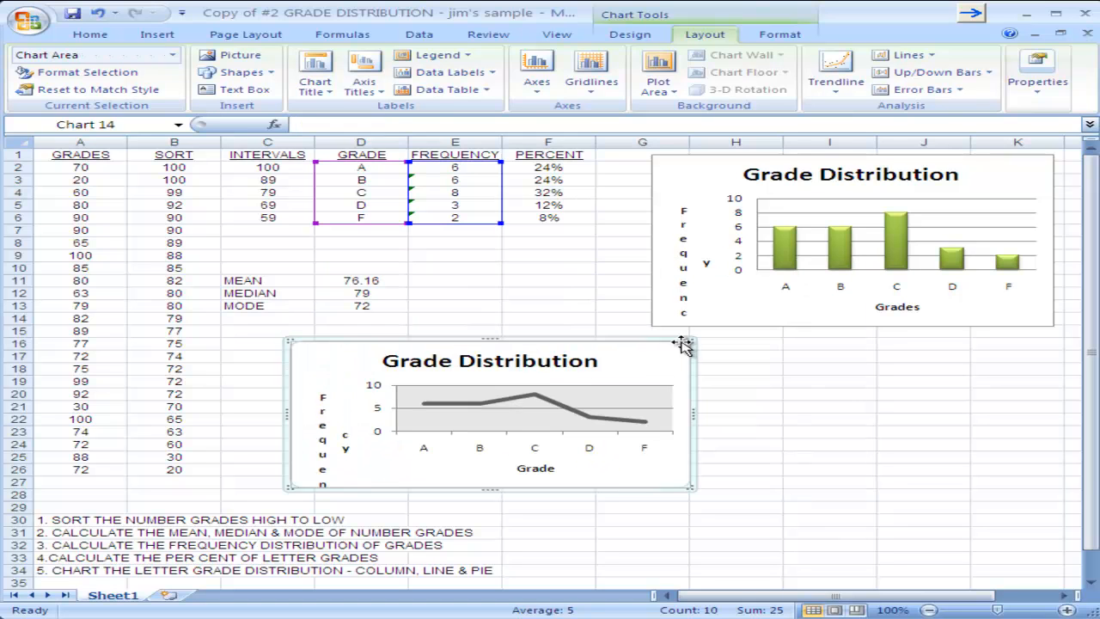
{"action": "left_click_drag", "start_coordinate": [383, 339], "coordinate": [737, 351]}
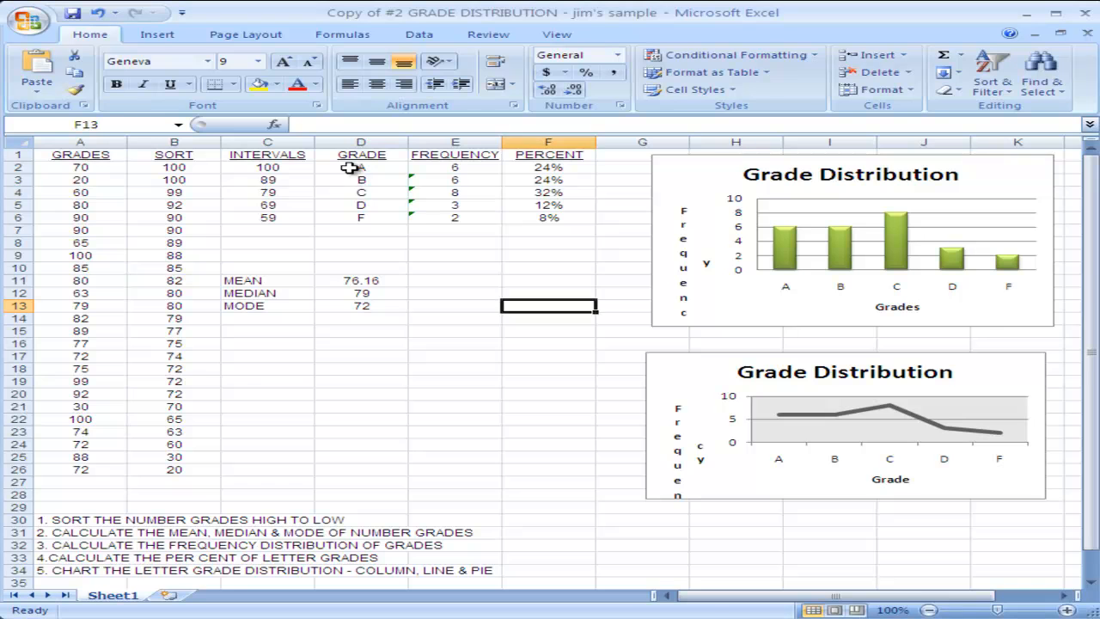
Insert an exploded 2-D pie chart from the grade and frequency data in D2:E6.
{"action": "left_click_drag", "start_coordinate": [346, 170], "coordinate": [457, 218]}
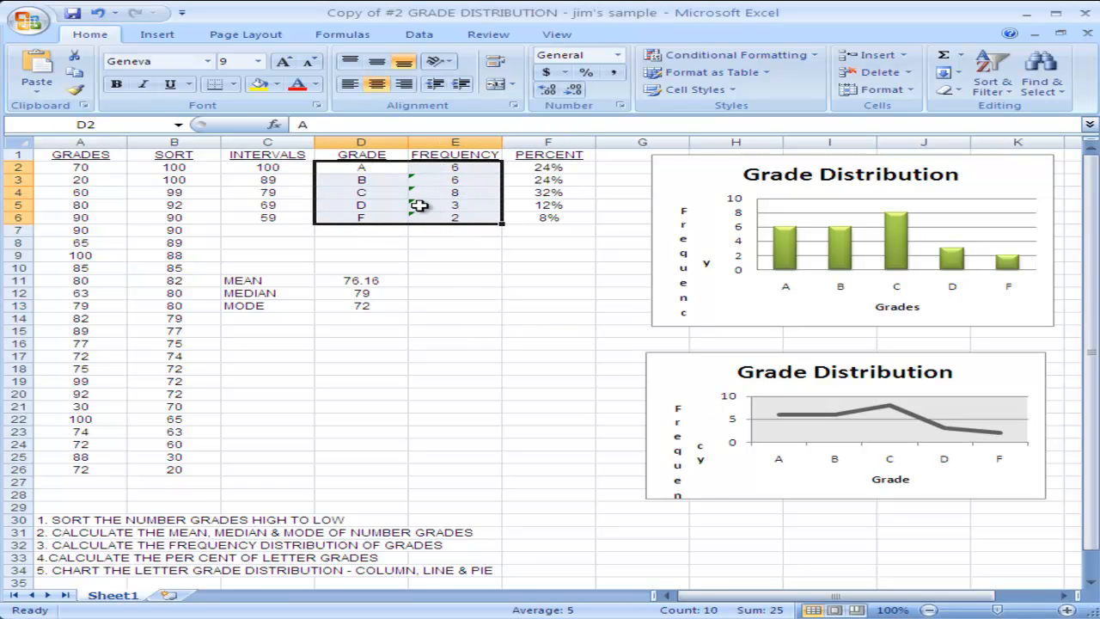
{"action": "left_click", "coordinate": [565, 350]}
{"action": "left_click_drag", "start_coordinate": [326, 167], "coordinate": [448, 212]}
{"action": "left_click", "coordinate": [154, 35]}
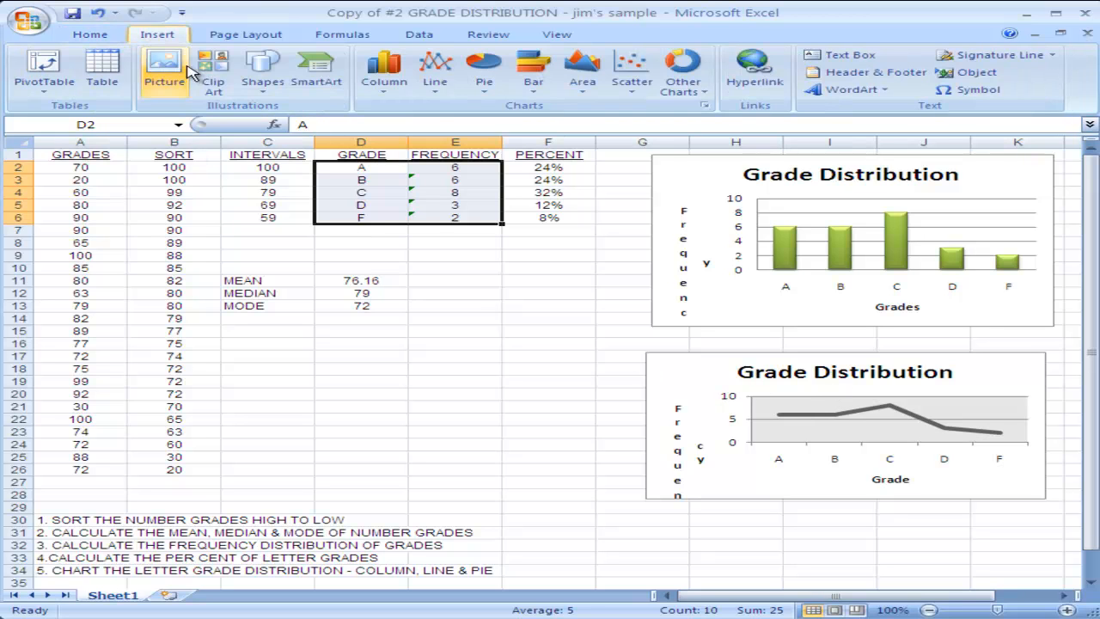
{"action": "left_click", "coordinate": [481, 81]}
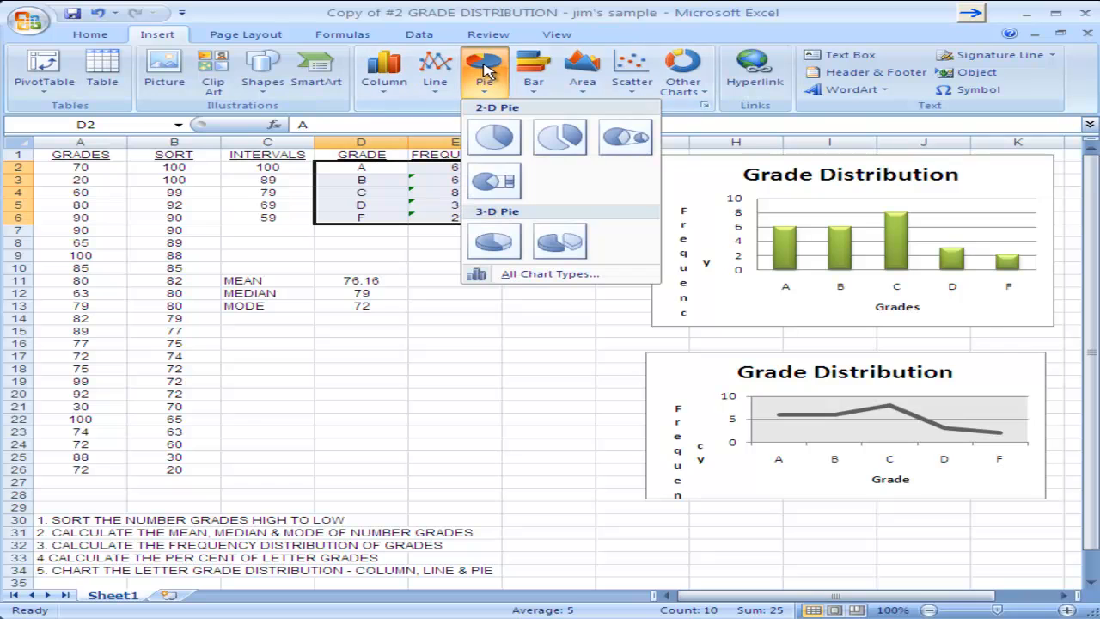
{"action": "left_click", "coordinate": [571, 150]}
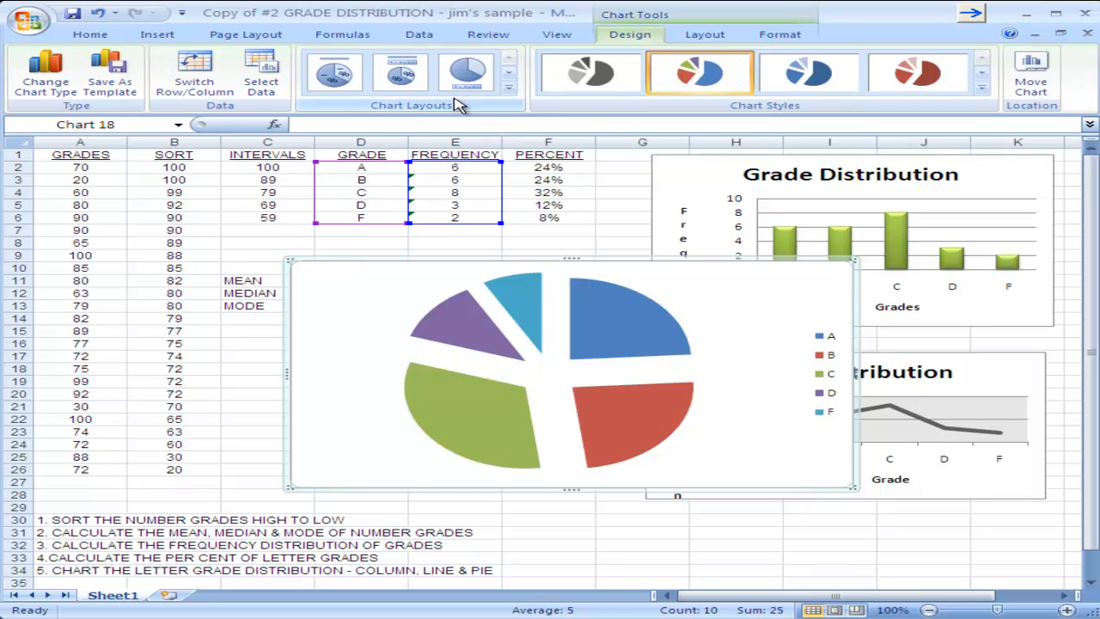
Apply the pie chart layout with a title, top legend and percentage labels, and title the chart "Grade Distribution".
{"action": "left_click", "coordinate": [509, 87]}
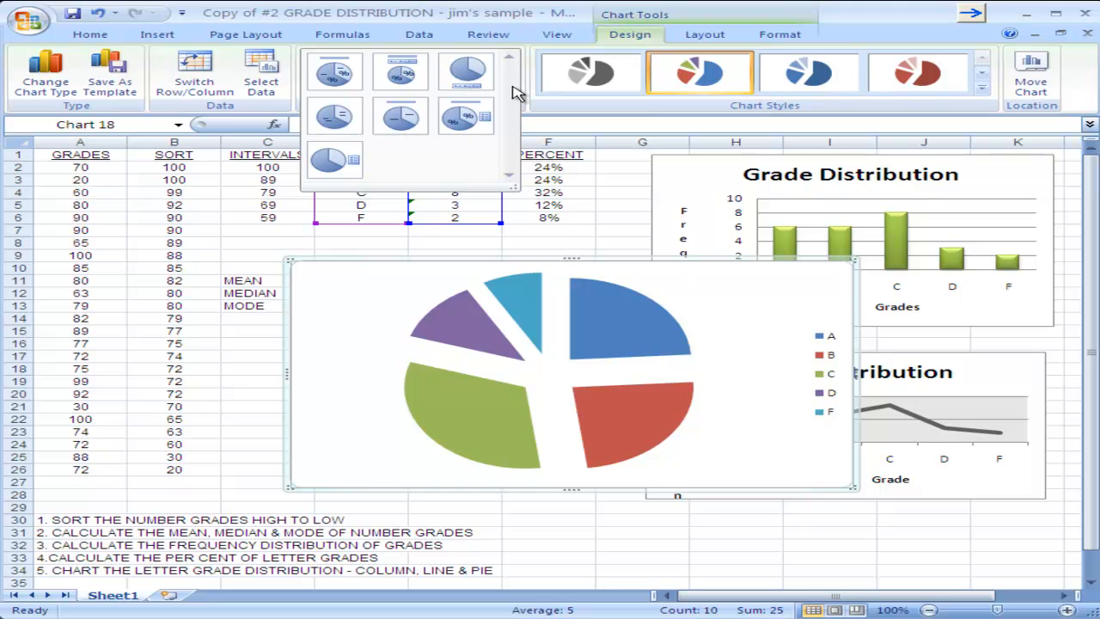
{"action": "left_click", "coordinate": [400, 73]}
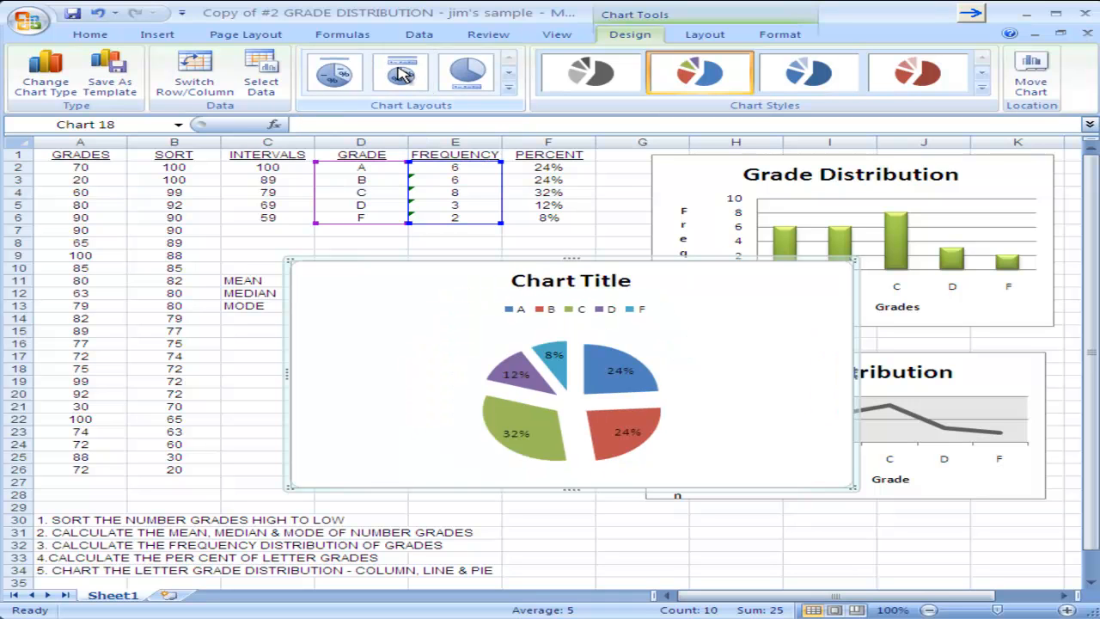
{"action": "left_click", "coordinate": [569, 282]}
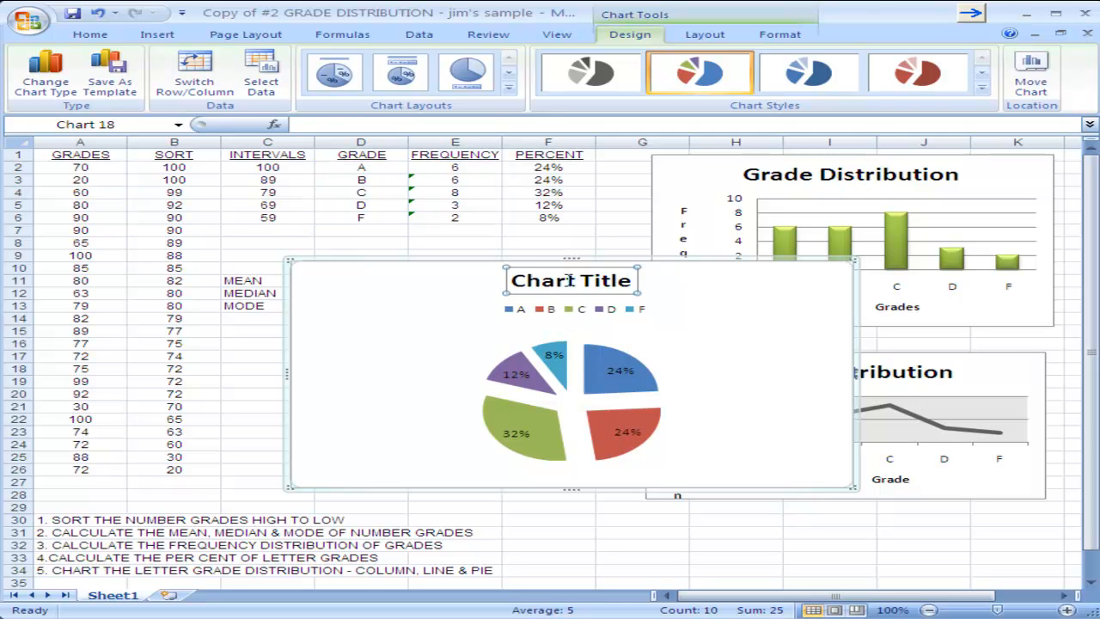
{"action": "type", "text": "Grade Distribution"}
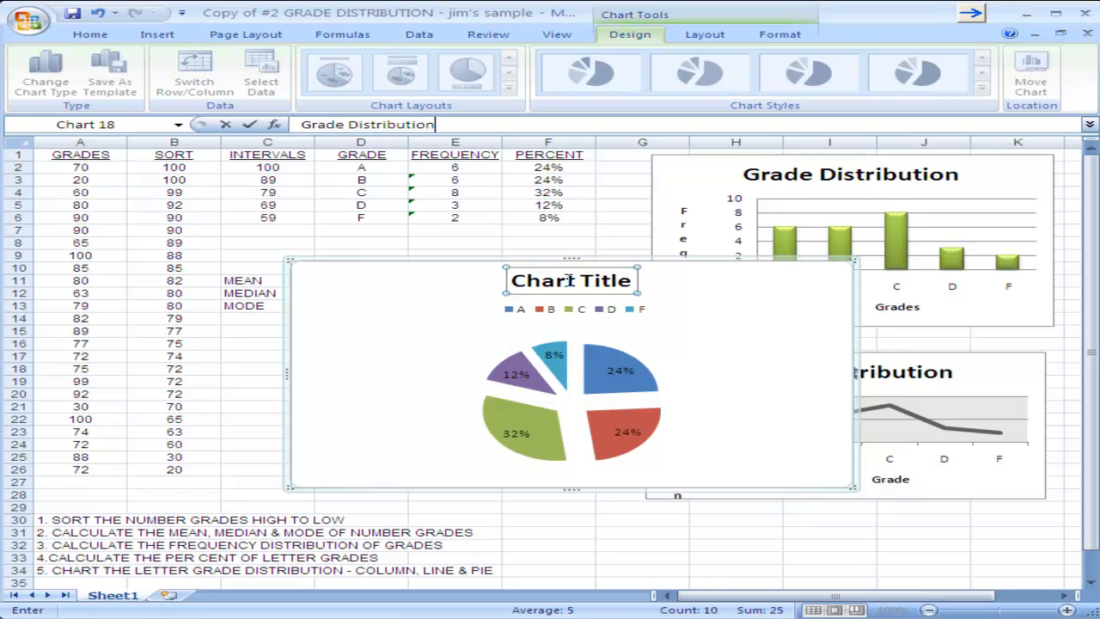
{"action": "key", "text": "Return"}
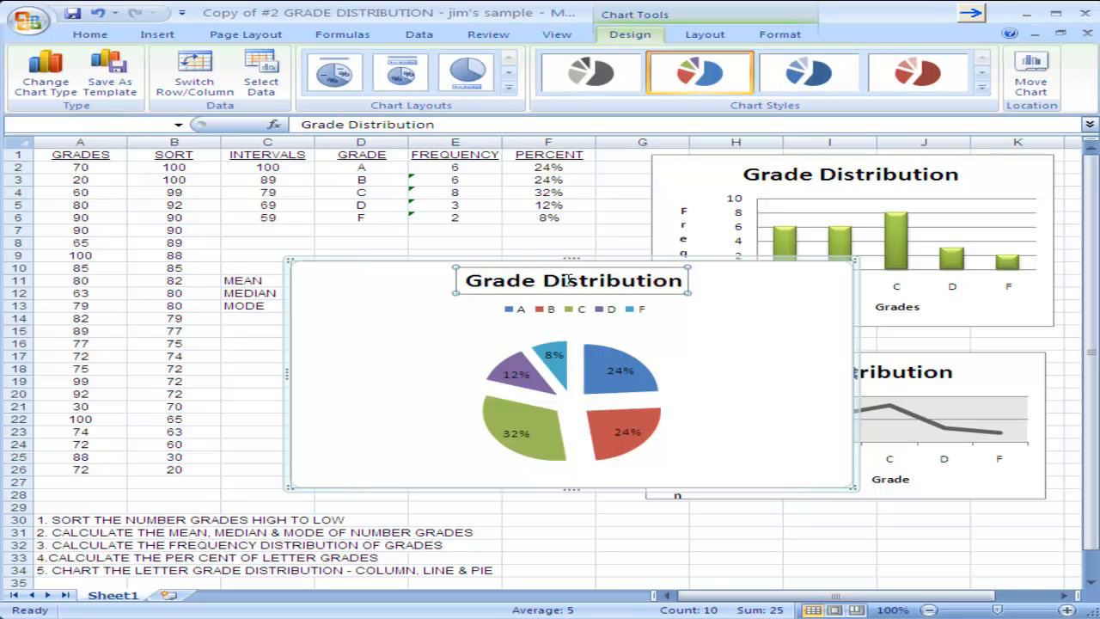
Delete the pie chart's legend and apply the layout that labels each slice with its grade letter and percentage.
{"action": "left_click", "coordinate": [575, 305]}
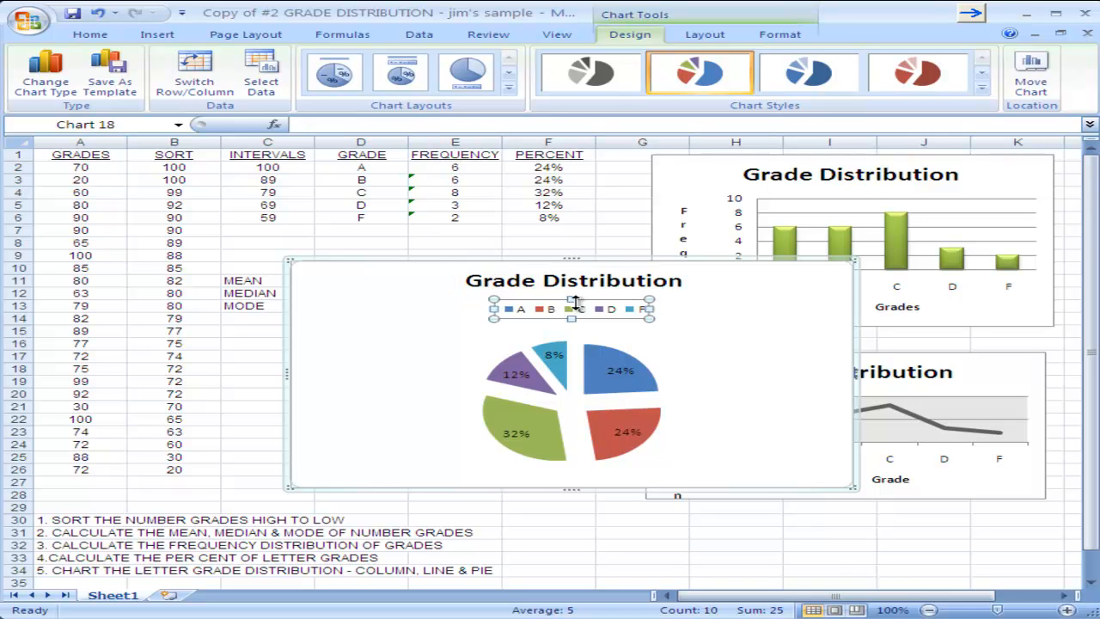
{"action": "key", "text": "Delete"}
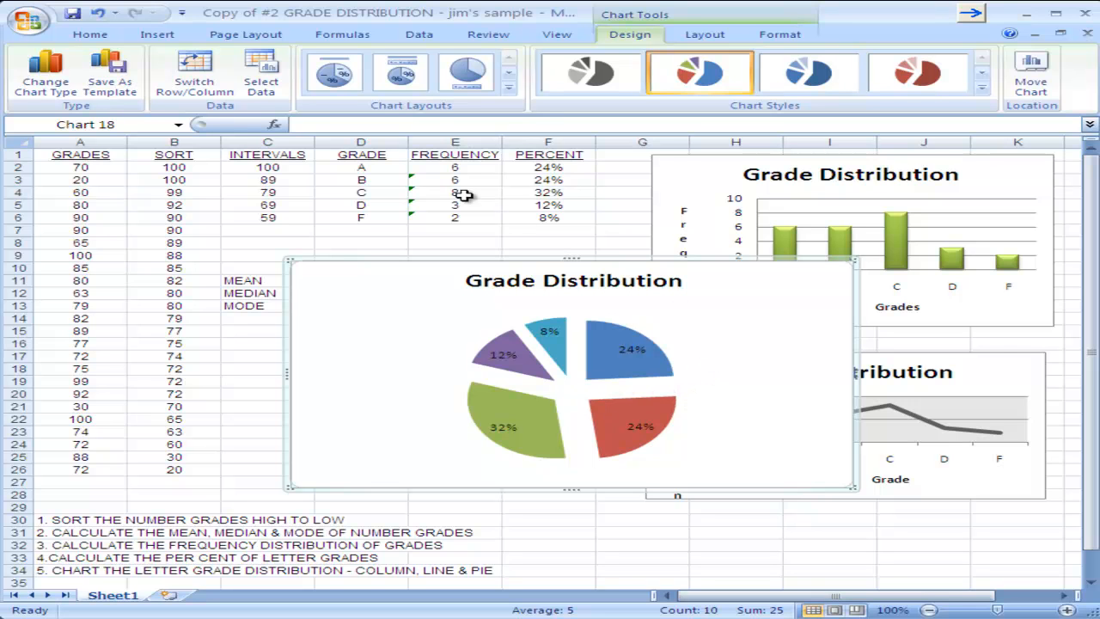
{"action": "left_click", "coordinate": [330, 73]}
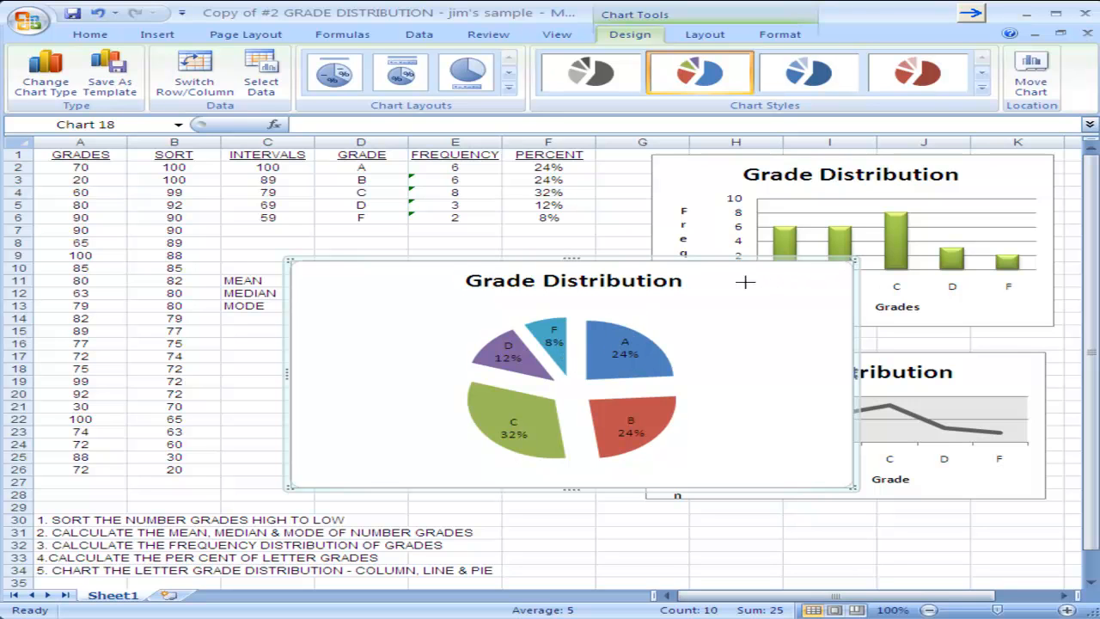
Shrink the pie chart and move it below the mean, median and mode rows, over columns C to F from row 15.
{"action": "left_click_drag", "start_coordinate": [646, 291], "coordinate": [649, 292]}
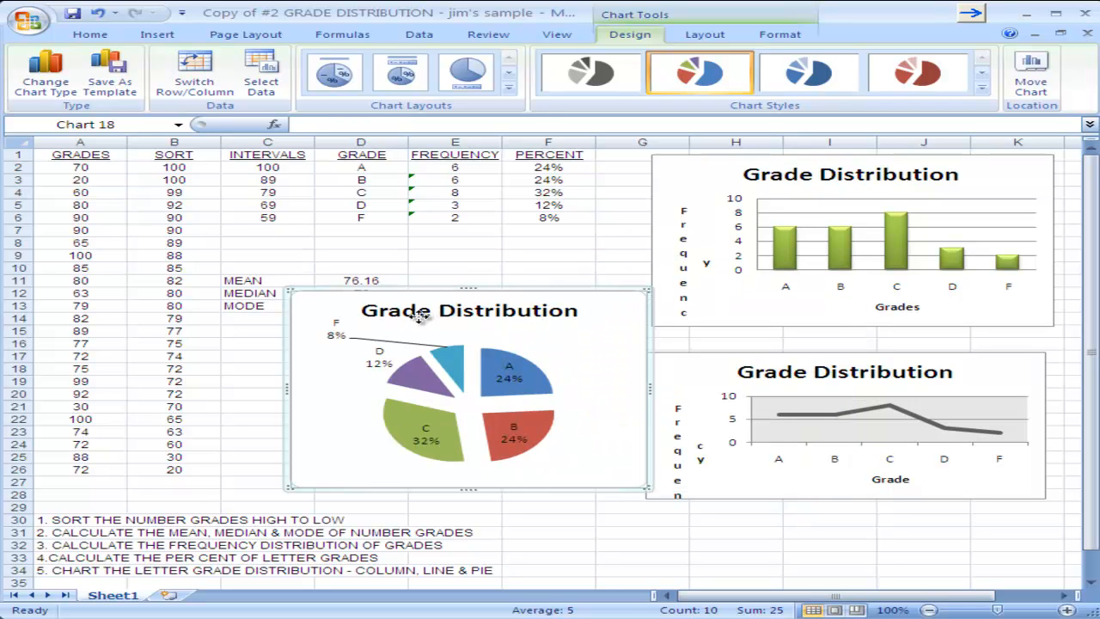
{"action": "left_click_drag", "start_coordinate": [411, 308], "coordinate": [378, 325]}
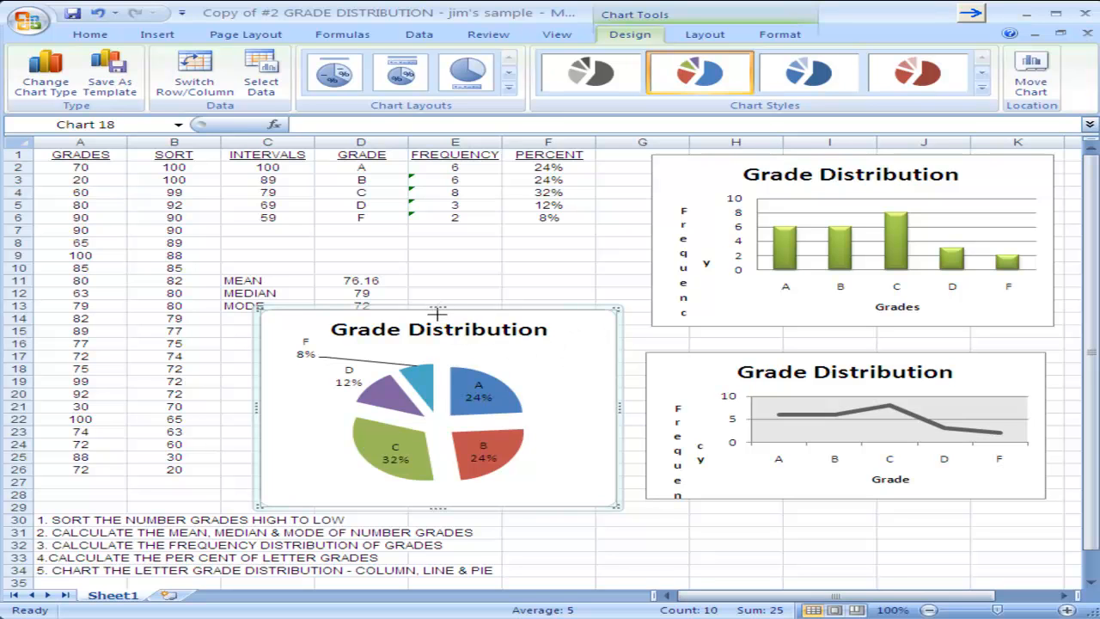
{"action": "left_click_drag", "start_coordinate": [431, 321], "coordinate": [432, 321]}
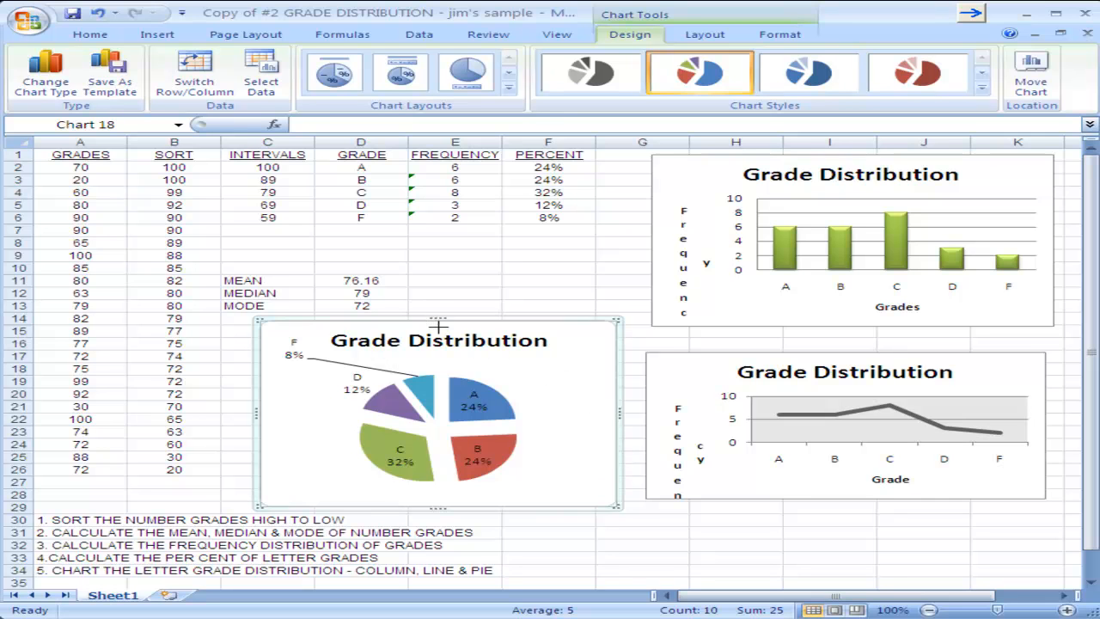
{"action": "left_click_drag", "start_coordinate": [438, 327], "coordinate": [438, 332]}
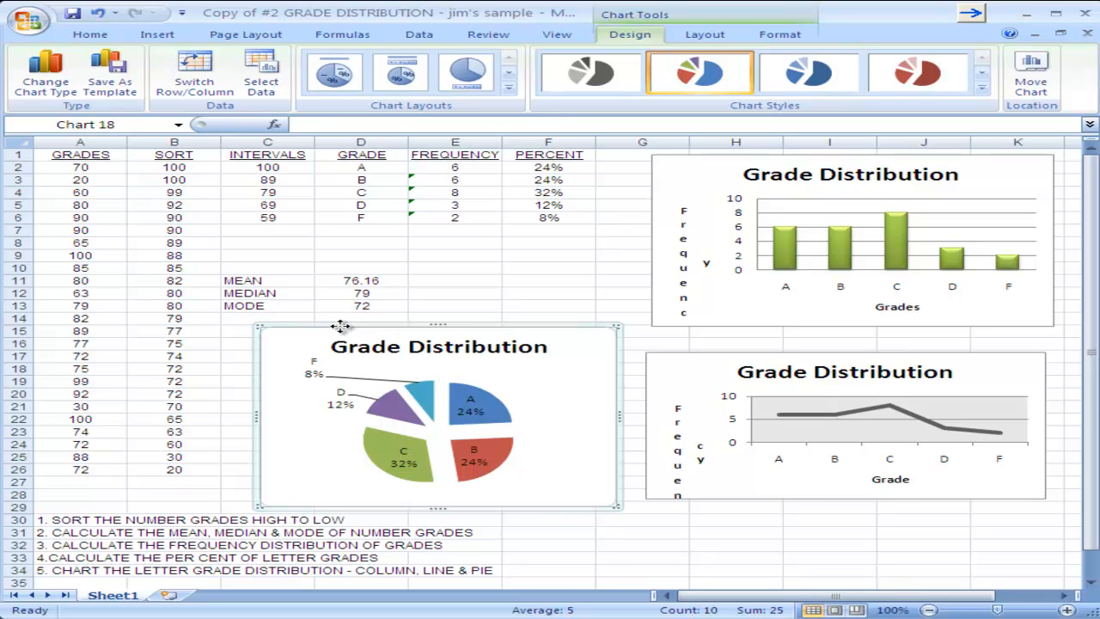
{"action": "left_click_drag", "start_coordinate": [336, 326], "coordinate": [303, 326]}
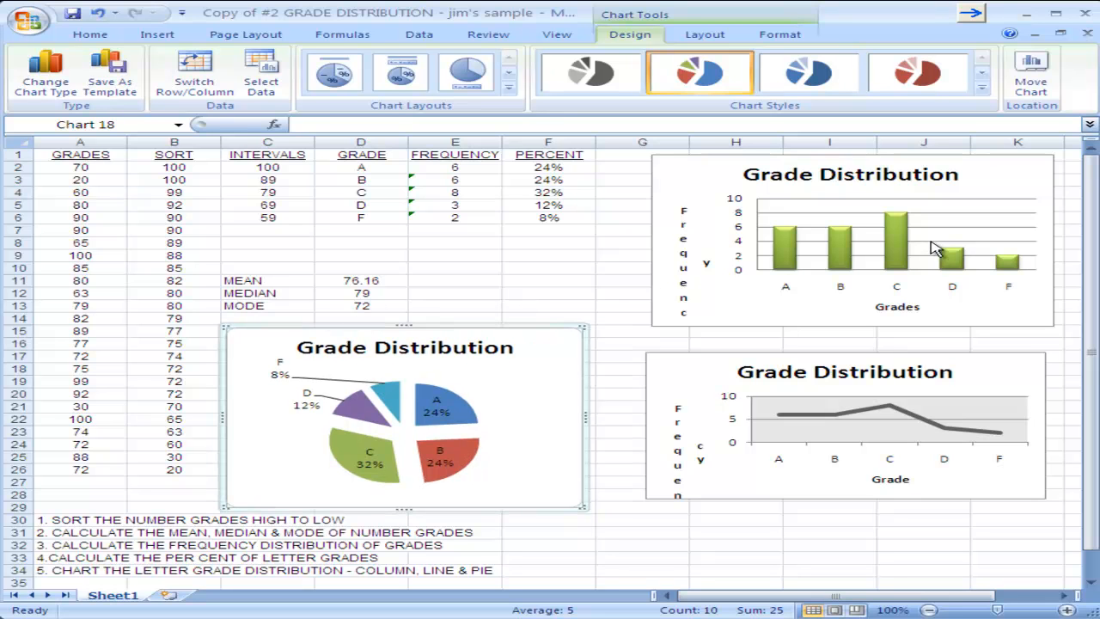
Set the column chart's "Frequency" axis title to font size 9 and move it up and left, away from the axis values.
{"action": "left_click", "coordinate": [687, 256]}
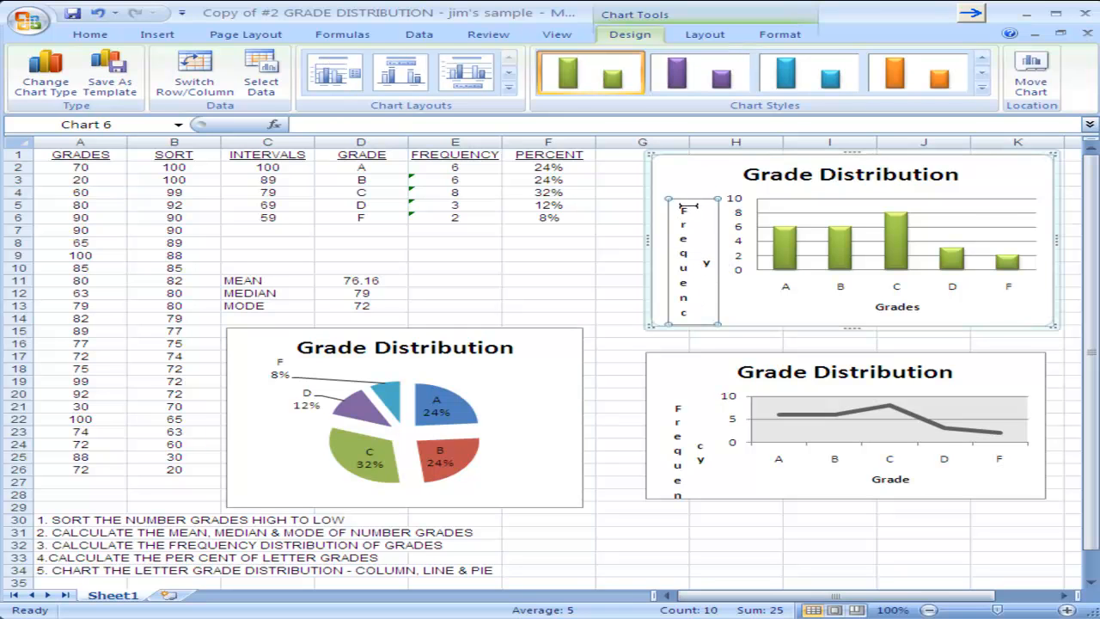
{"action": "left_click_drag", "start_coordinate": [681, 204], "coordinate": [701, 300]}
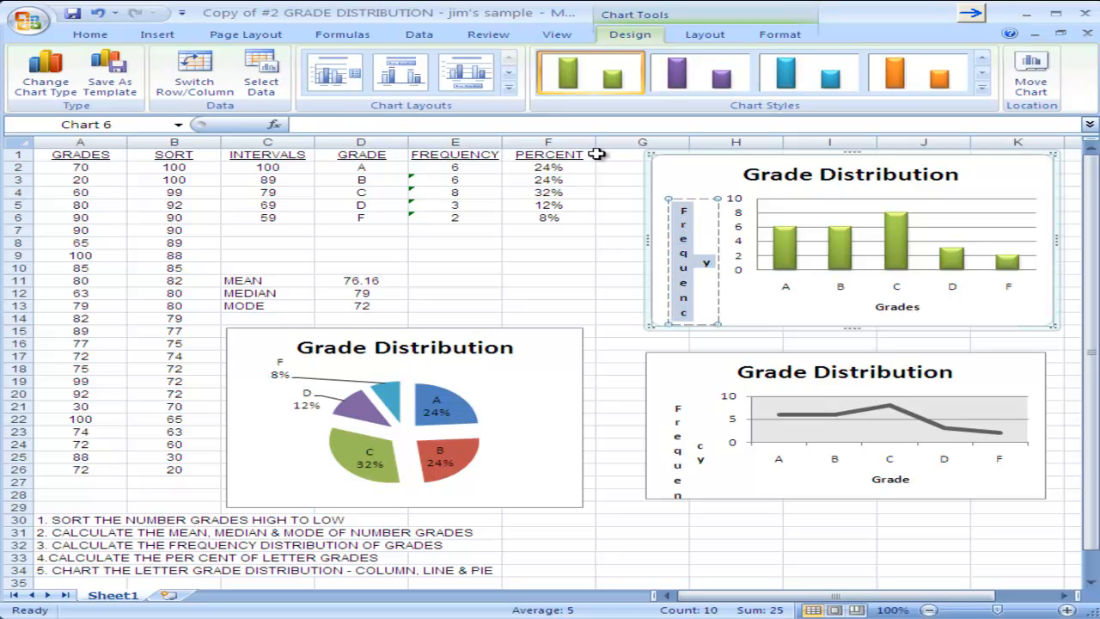
{"action": "left_click", "coordinate": [90, 34]}
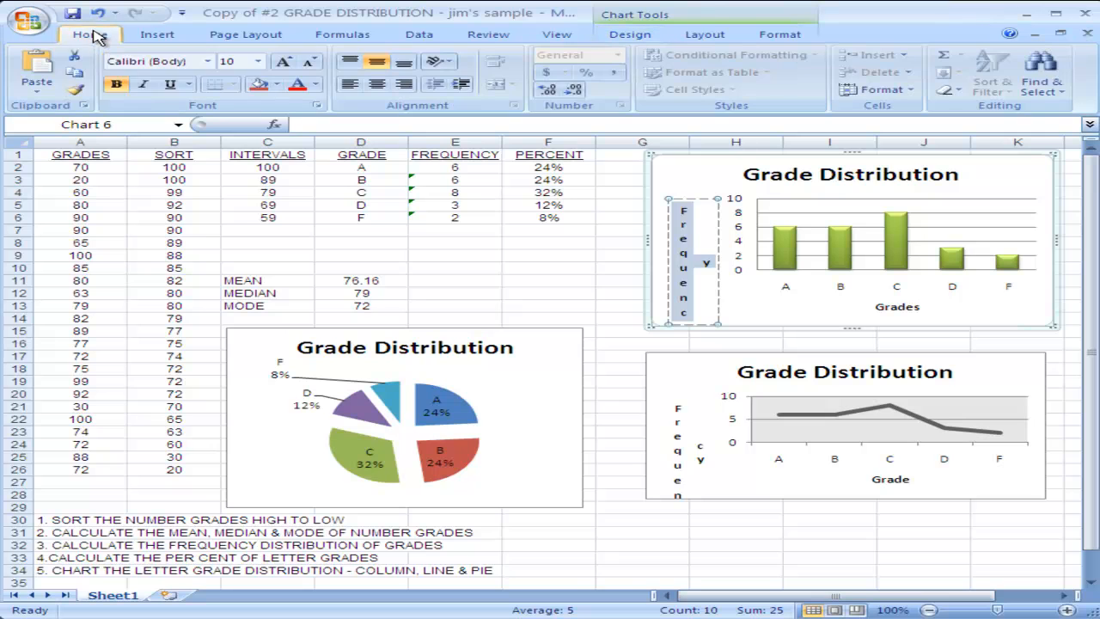
{"action": "left_click", "coordinate": [261, 65]}
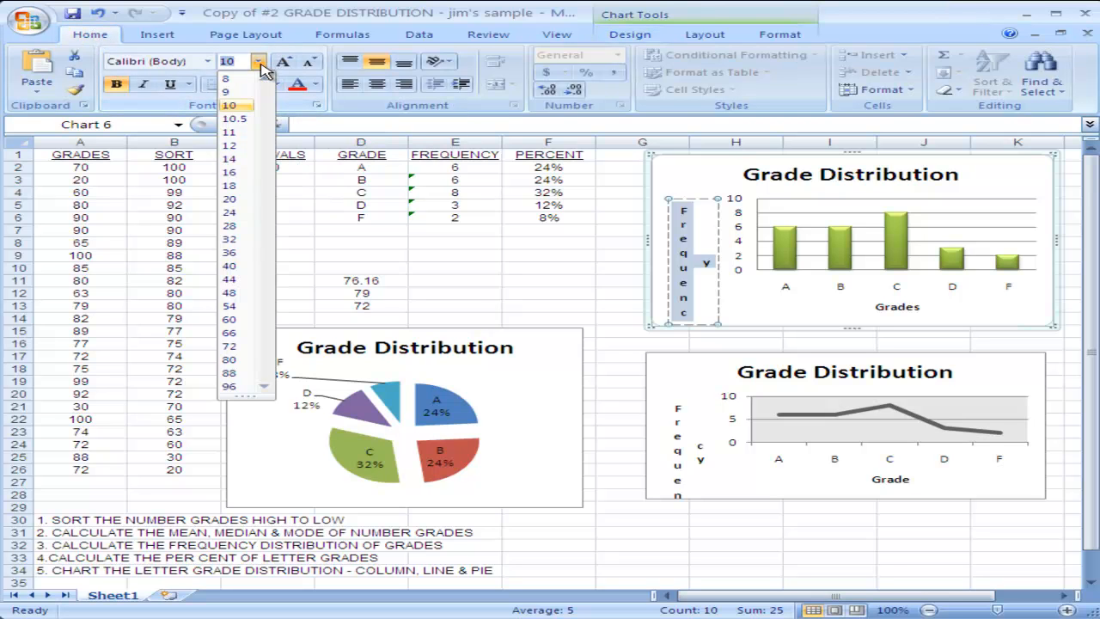
{"action": "left_click", "coordinate": [228, 93]}
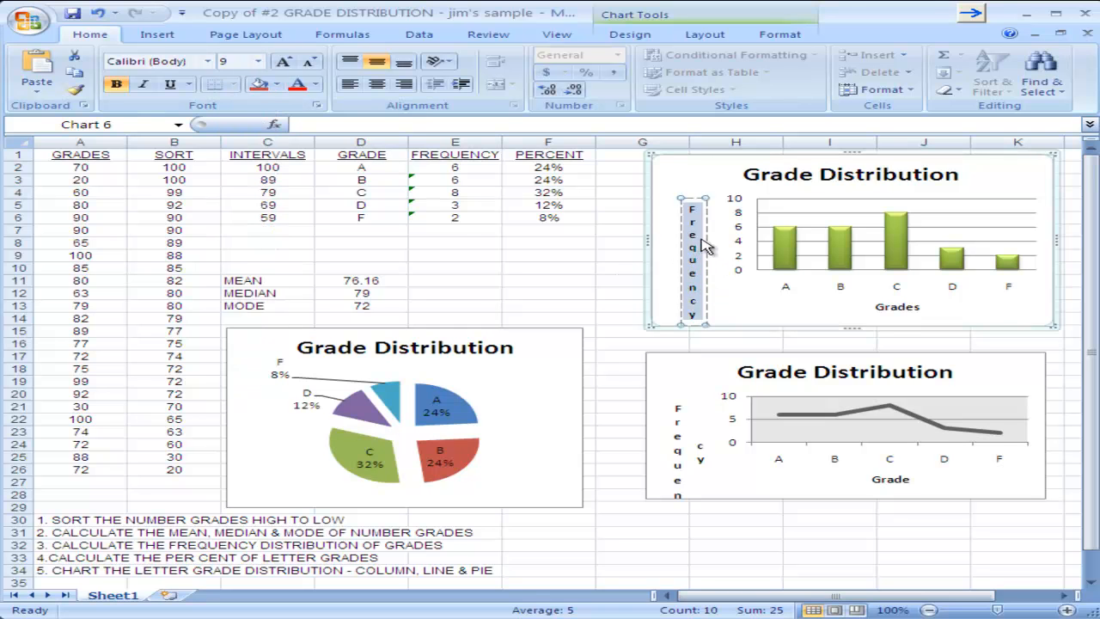
{"action": "left_click_drag", "start_coordinate": [694, 203], "coordinate": [692, 178]}
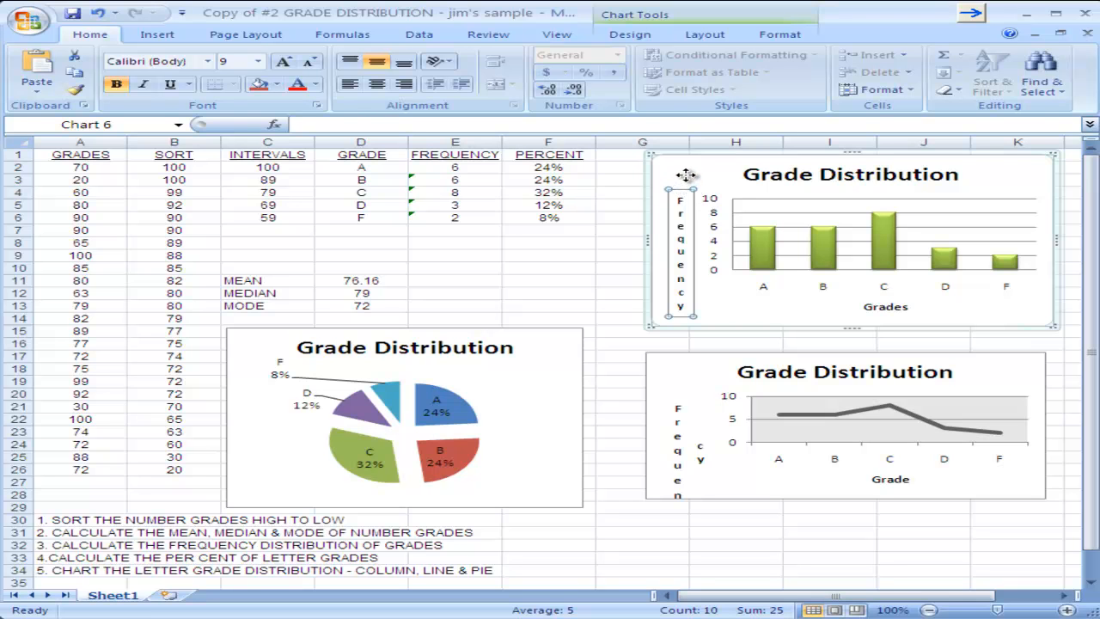
{"action": "left_click_drag", "start_coordinate": [686, 175], "coordinate": [690, 160]}
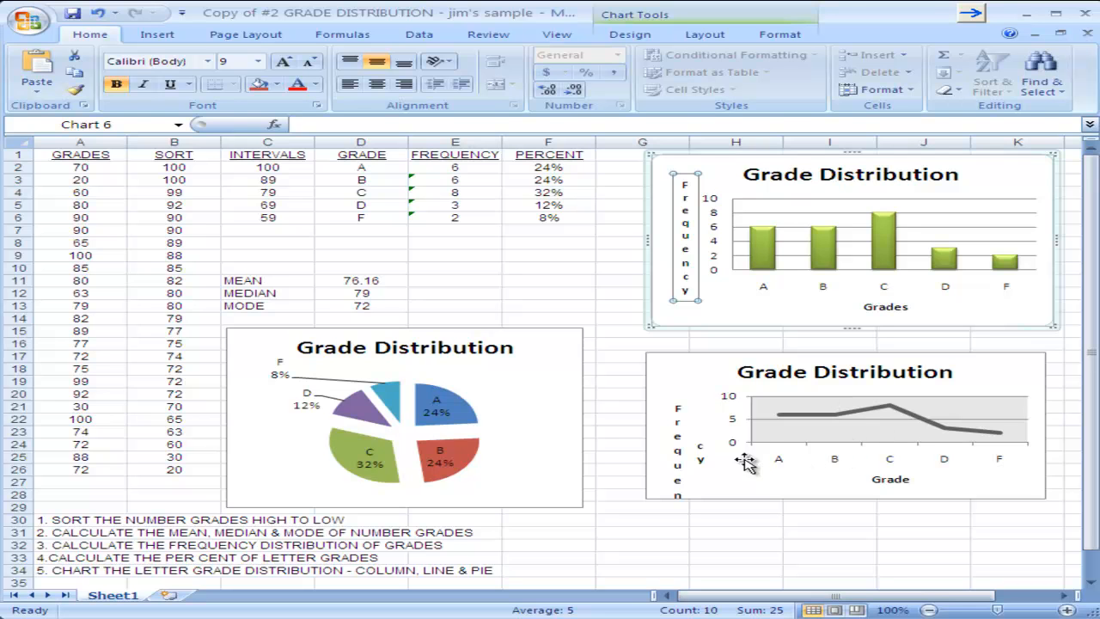
Move the line chart's "Frequency" axis title up within the chart and set its font size to 8.
{"action": "left_click", "coordinate": [687, 467]}
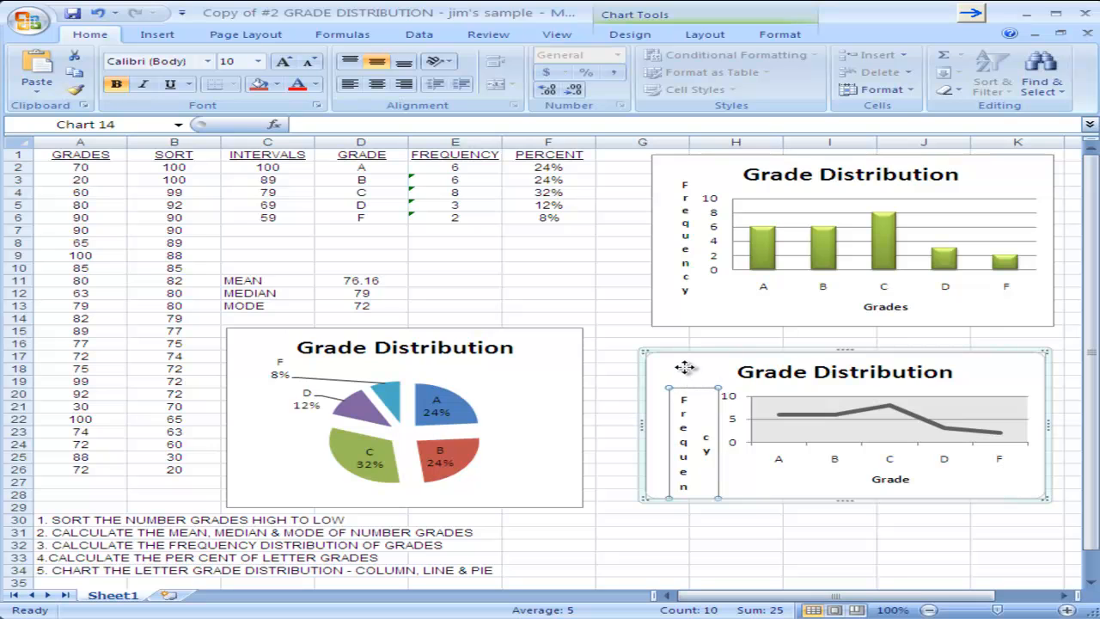
{"action": "left_click_drag", "start_coordinate": [685, 366], "coordinate": [713, 463]}
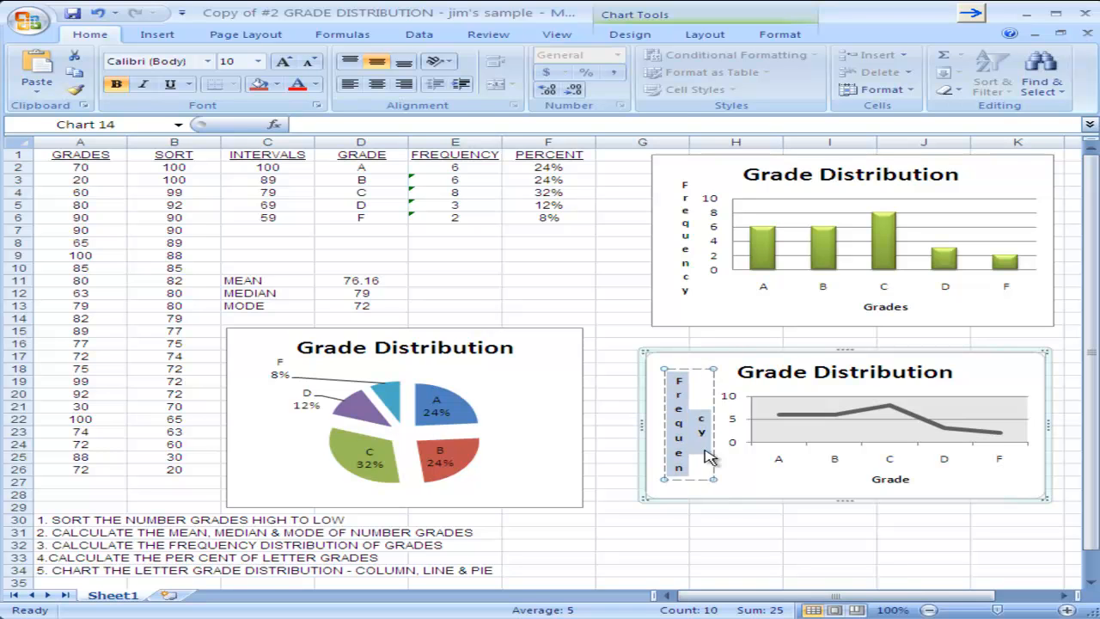
{"action": "left_click", "coordinate": [258, 61]}
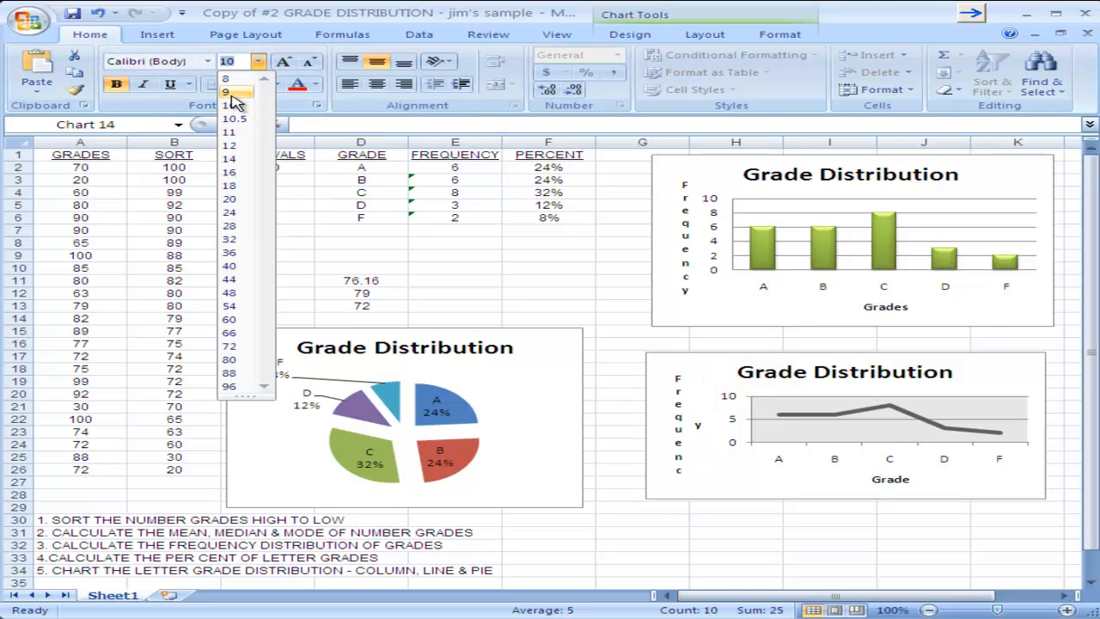
{"action": "left_click", "coordinate": [225, 78]}
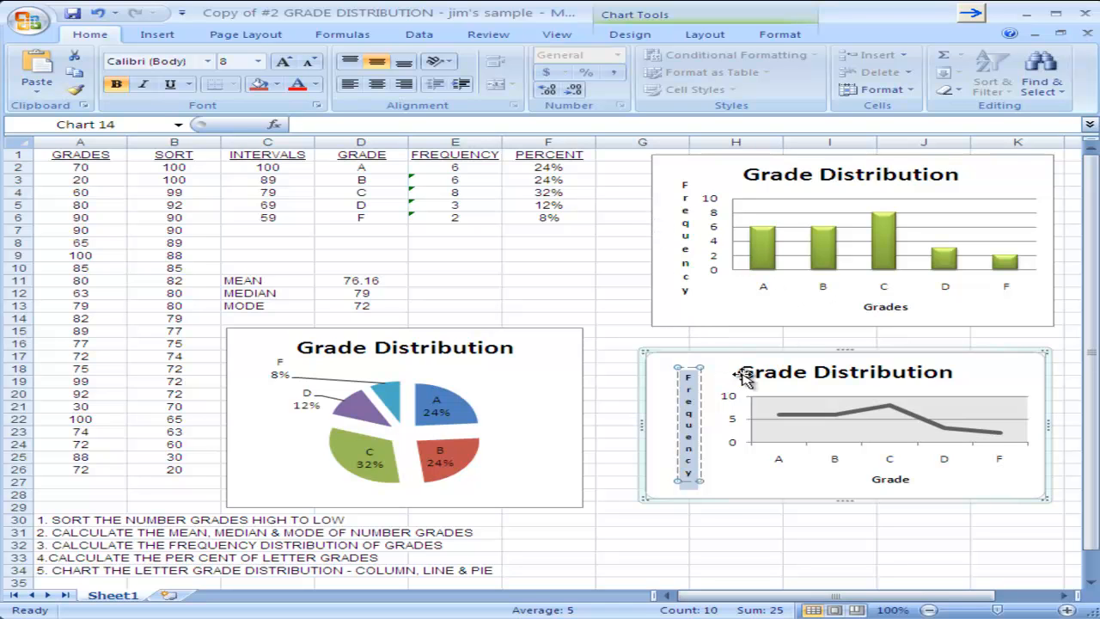
Move the column chart slightly left and widen the line chart so that their side edges line up.
{"action": "left_click", "coordinate": [685, 158]}
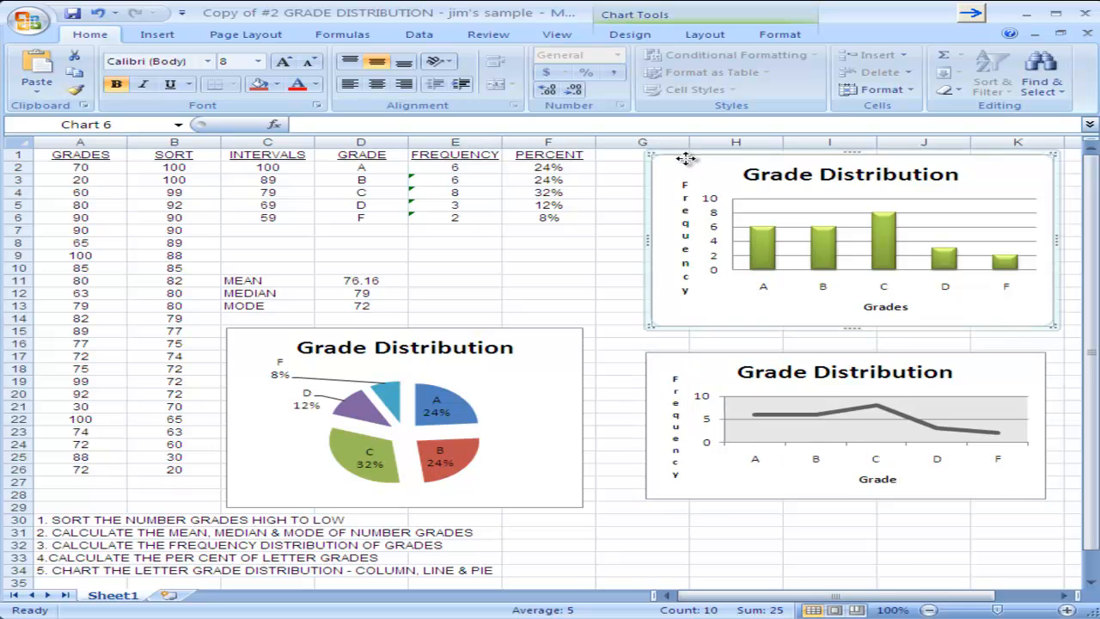
{"action": "left_click_drag", "start_coordinate": [680, 159], "coordinate": [676, 159]}
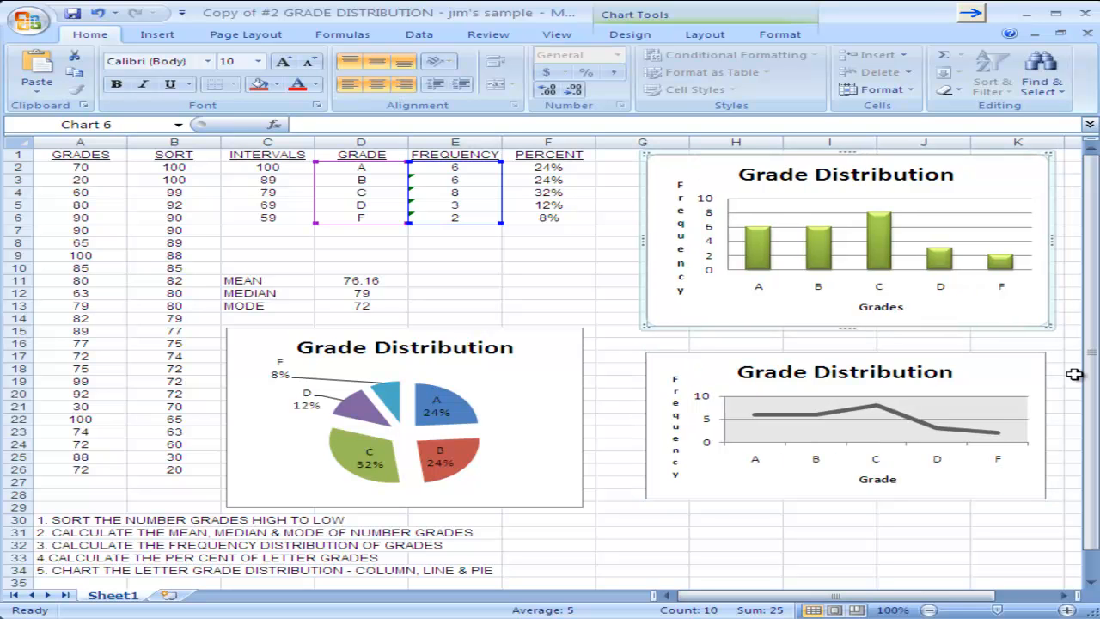
{"action": "left_click", "coordinate": [1040, 430]}
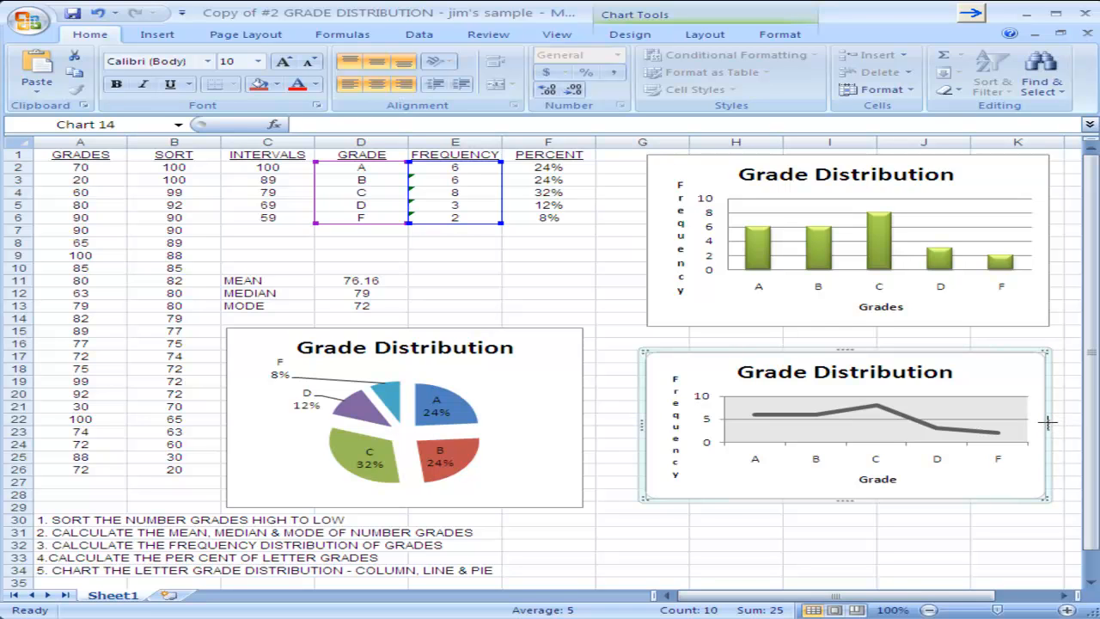
{"action": "left_click_drag", "start_coordinate": [1049, 420], "coordinate": [1055, 421]}
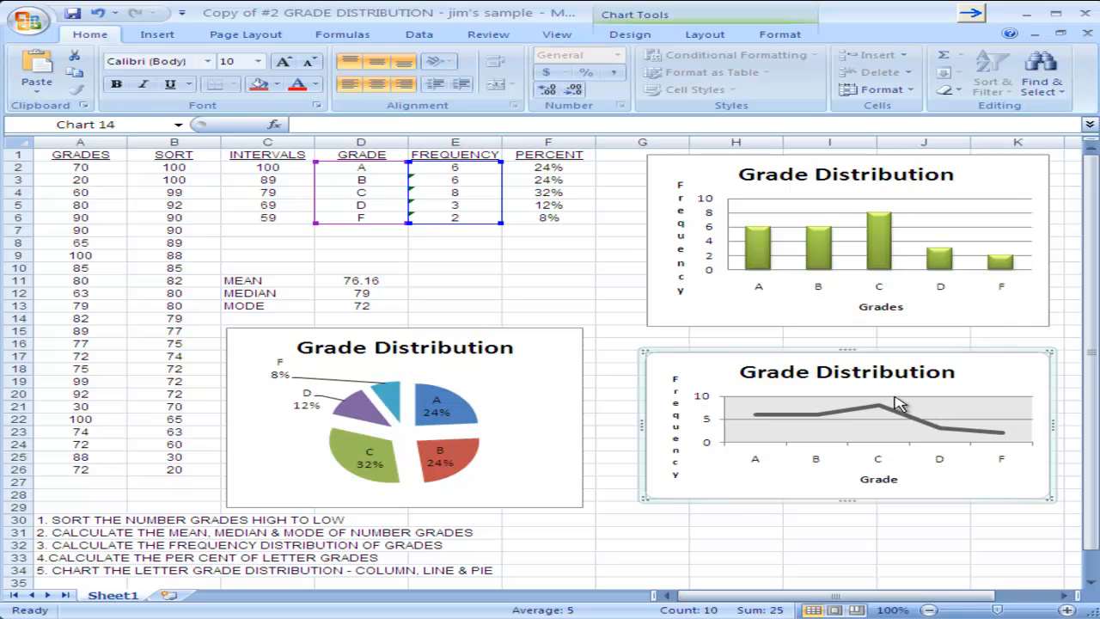
Shorten the column chart from its bottom edge to row 13 and extend the line chart's top edge up to row 15.
{"action": "left_click", "coordinate": [841, 321]}
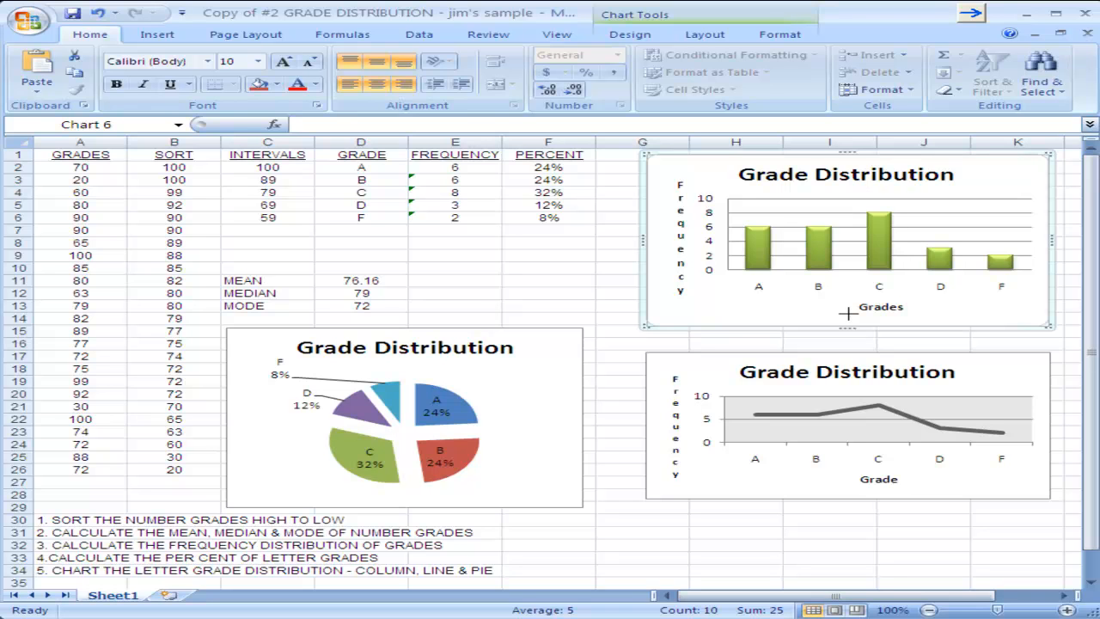
{"action": "left_click_drag", "start_coordinate": [847, 312], "coordinate": [846, 314]}
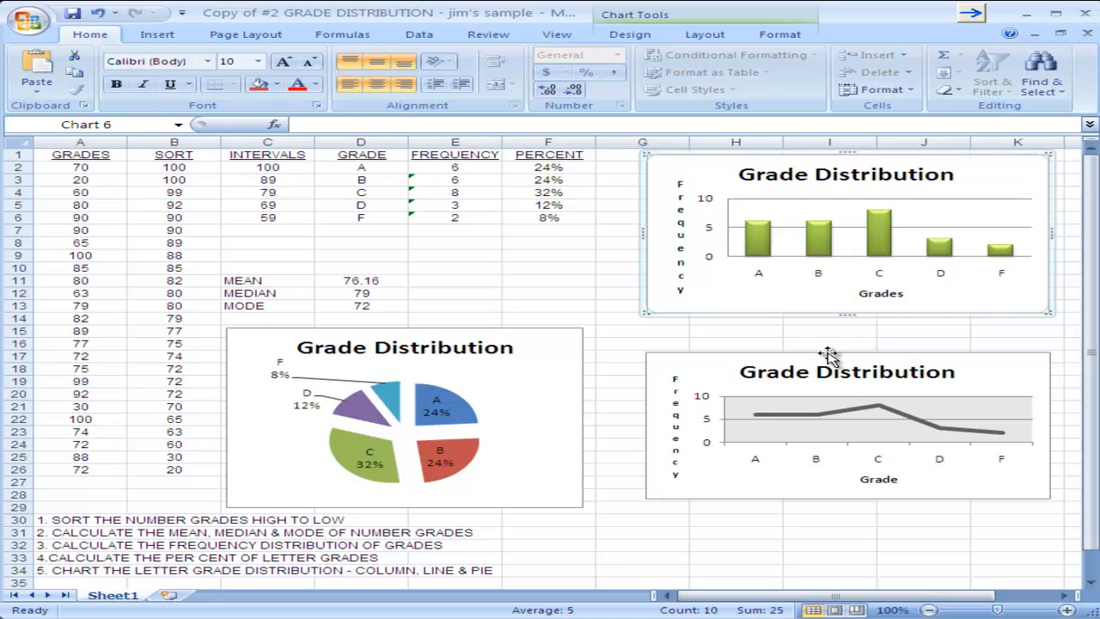
{"action": "left_click", "coordinate": [830, 352]}
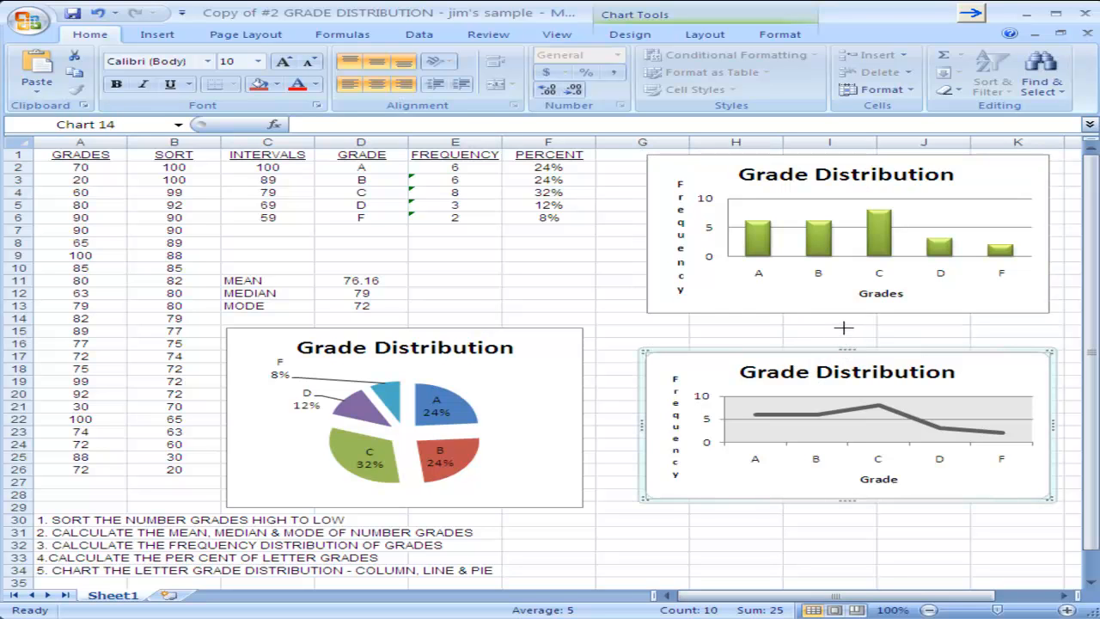
{"action": "left_click_drag", "start_coordinate": [843, 327], "coordinate": [845, 329]}
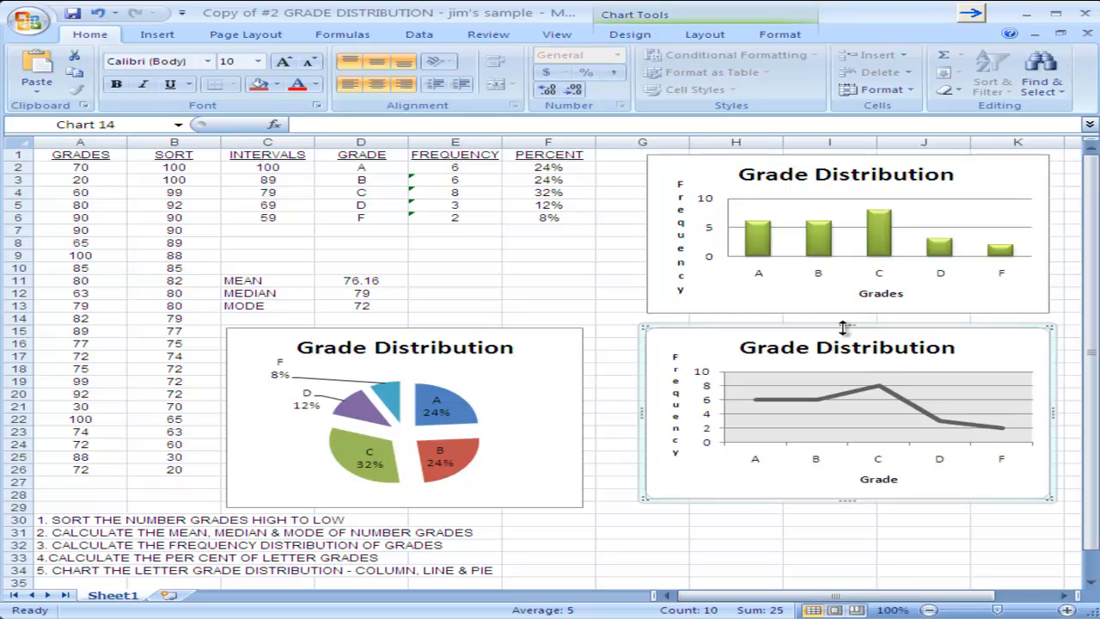
Nudge the pie chart right and shorten it from below so that its bottom edge aligns with the line chart's.
{"action": "left_click", "coordinate": [418, 328]}
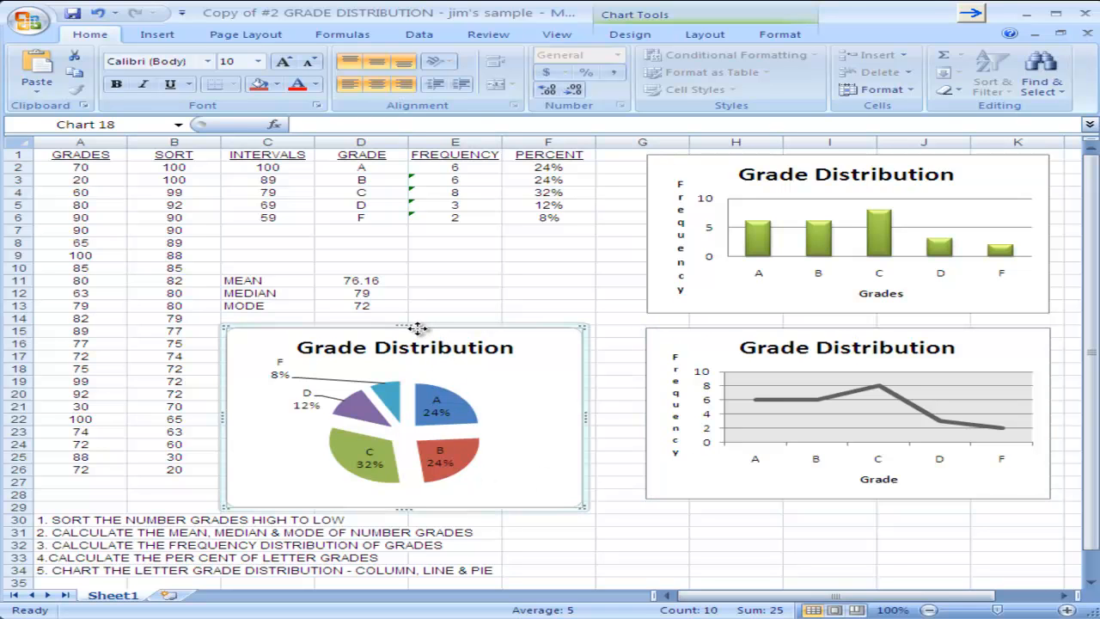
{"action": "left_click_drag", "start_coordinate": [504, 410], "coordinate": [508, 411]}
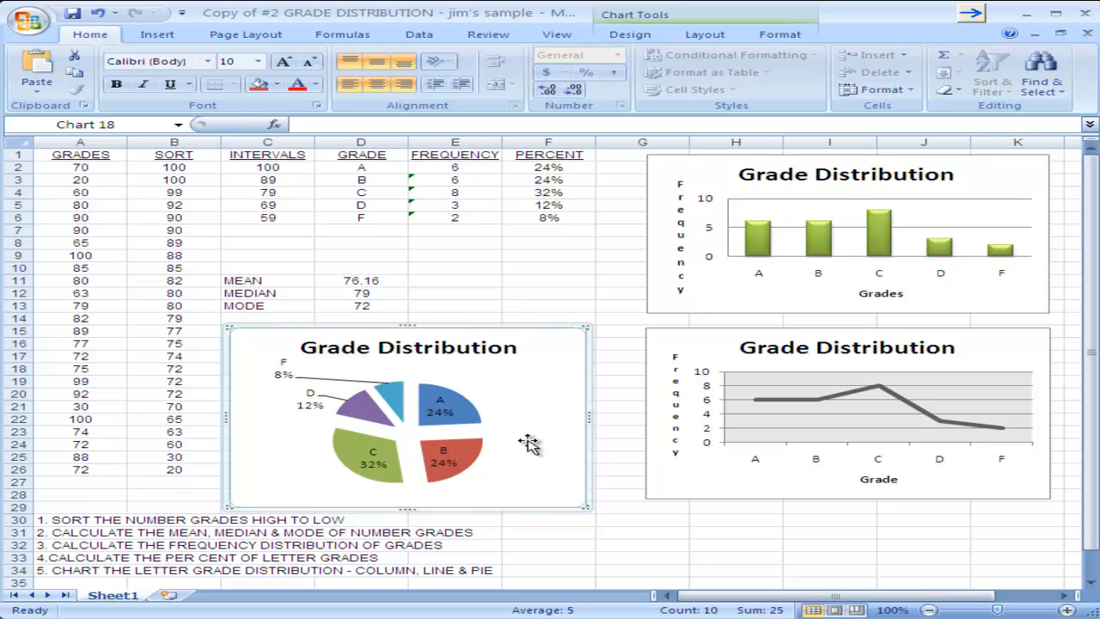
{"action": "left_click", "coordinate": [631, 443]}
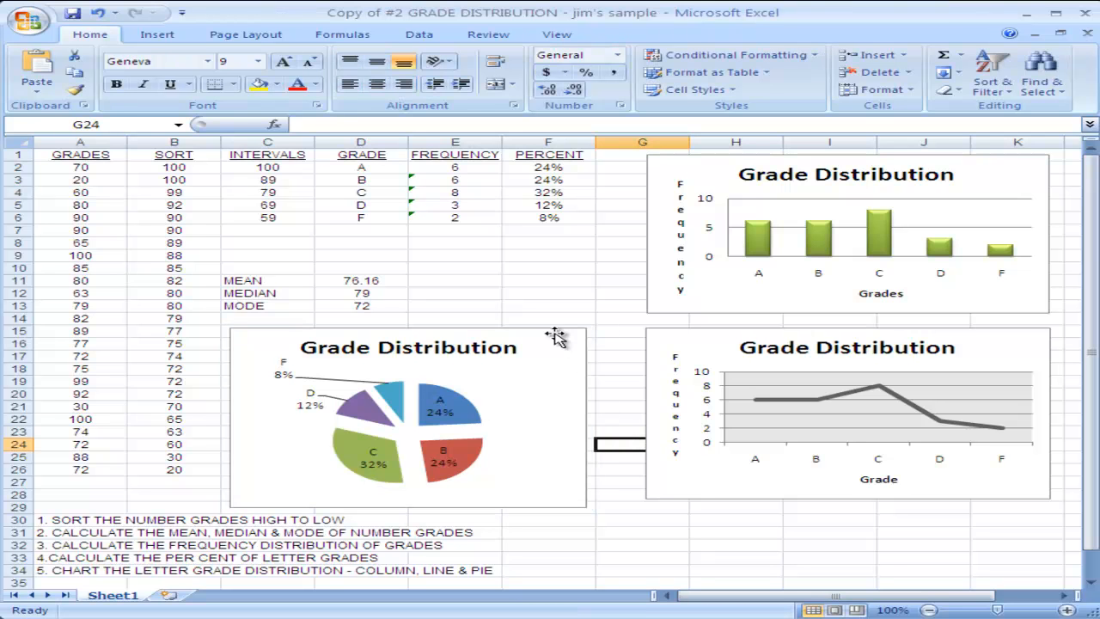
{"action": "left_click", "coordinate": [428, 504]}
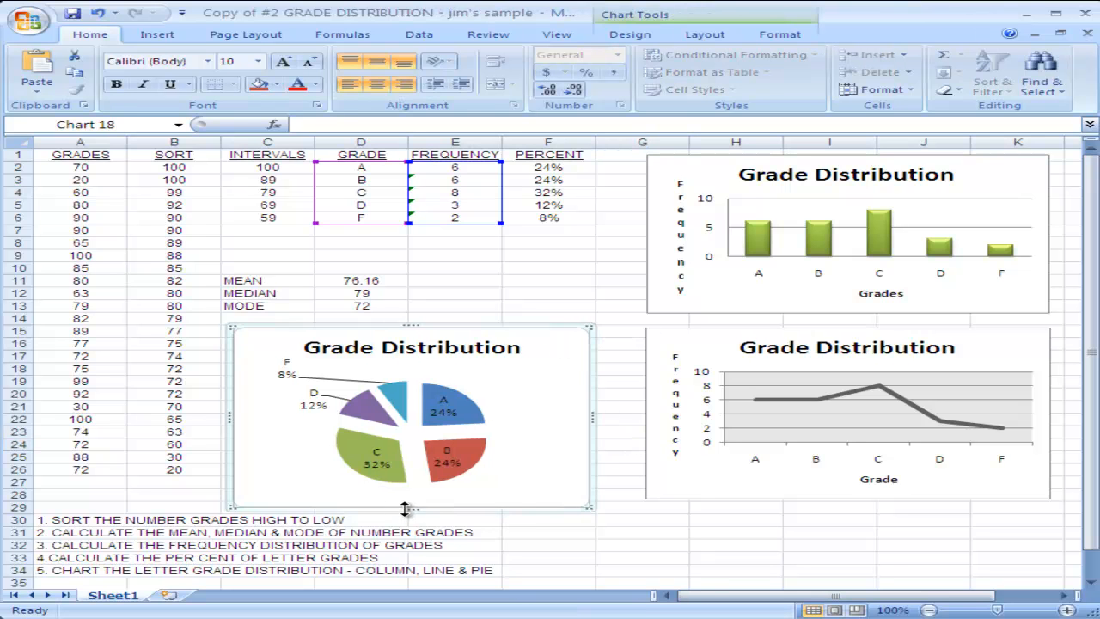
{"action": "left_click_drag", "start_coordinate": [409, 498], "coordinate": [406, 500]}
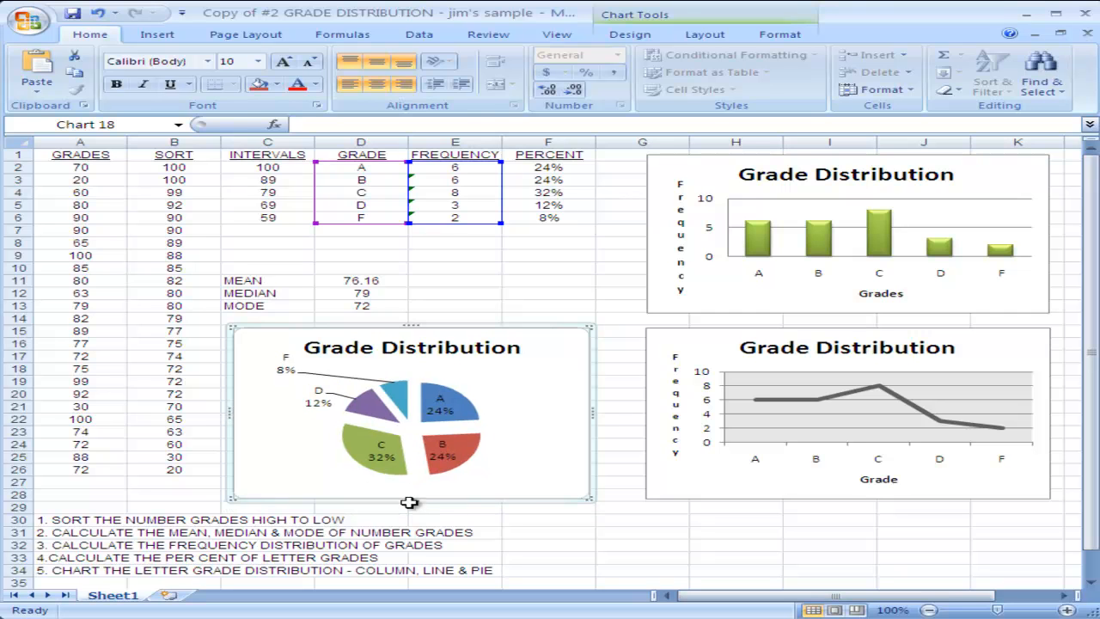
{"action": "left_click", "coordinate": [649, 520]}
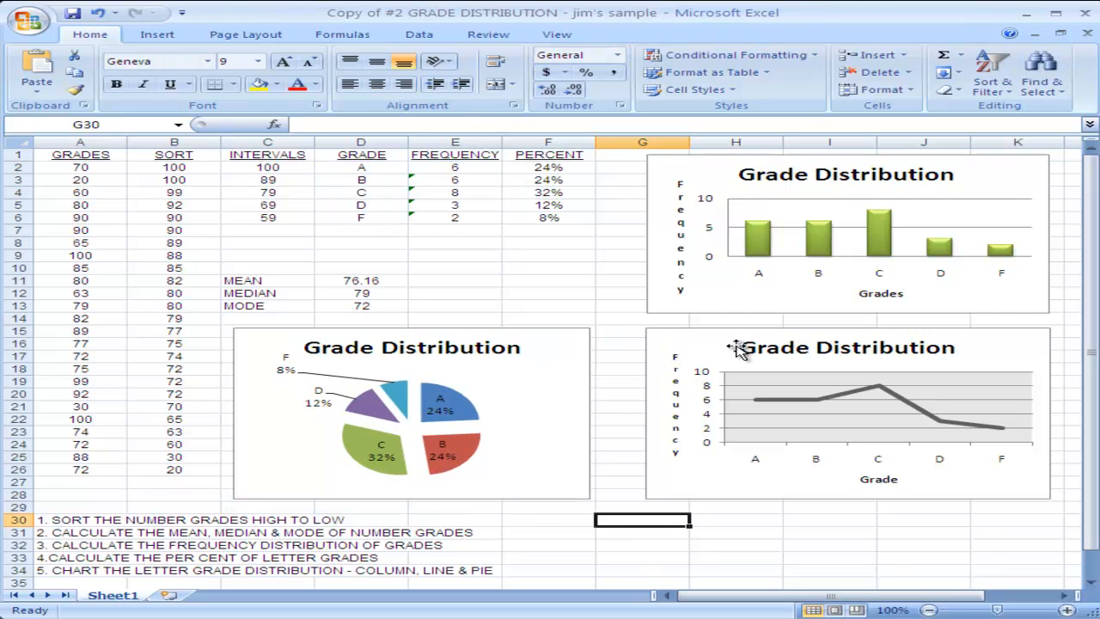